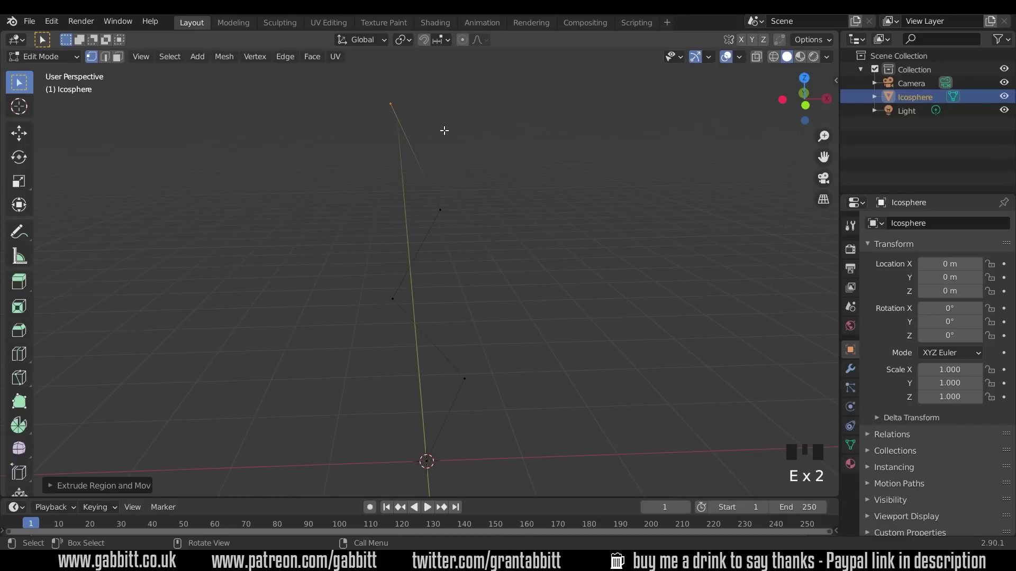
- Rotate the branch vertices and extrude one more branch vertex from the tree
click(542, 211)
key(r)
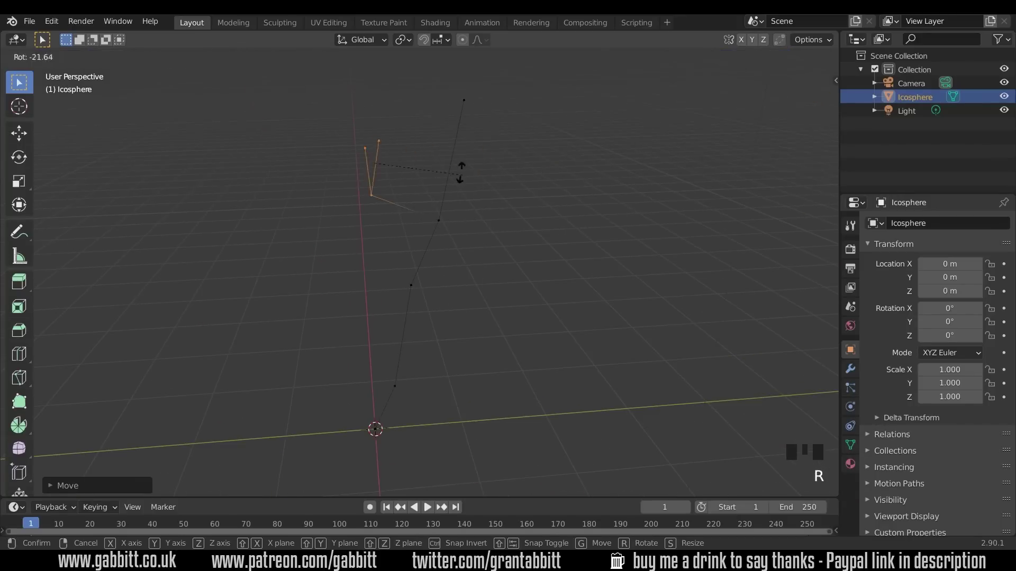
click(461, 172)
middle_drag(464, 103, 408, 148)
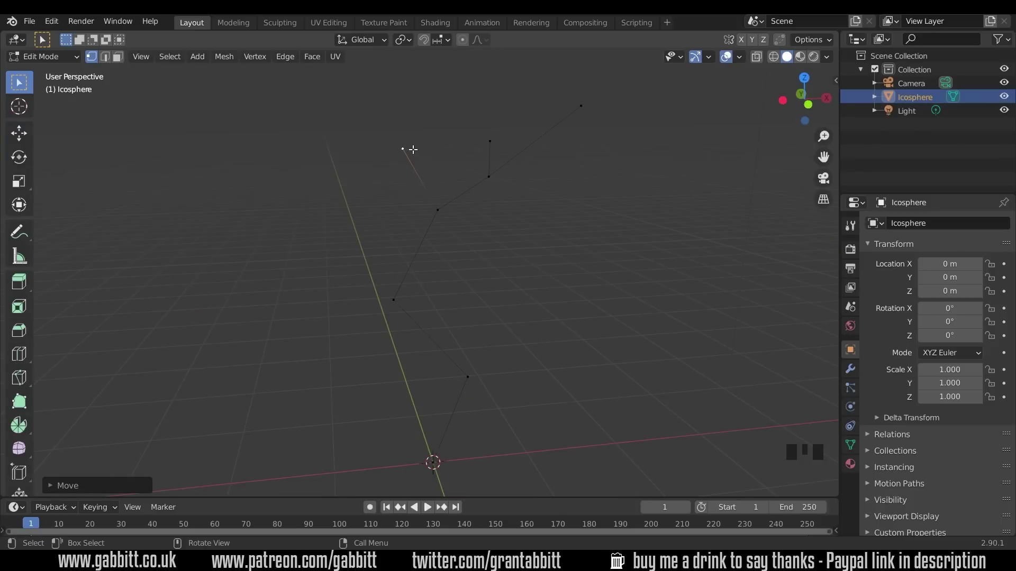
key(e)
click(412, 150)
middle_drag(483, 204, 387, 190)
- Add a Skin modifier and a Subdivision Surface modifier to the vertex tree
click(850, 369)
click(937, 223)
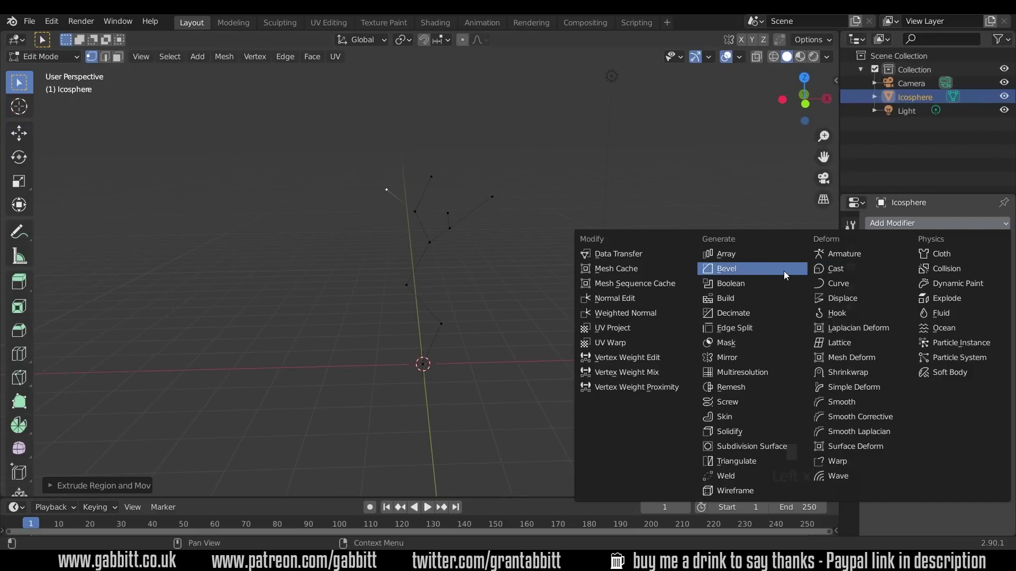
click(745, 421)
middle_drag(731, 413, 688, 381)
click(910, 223)
click(751, 446)
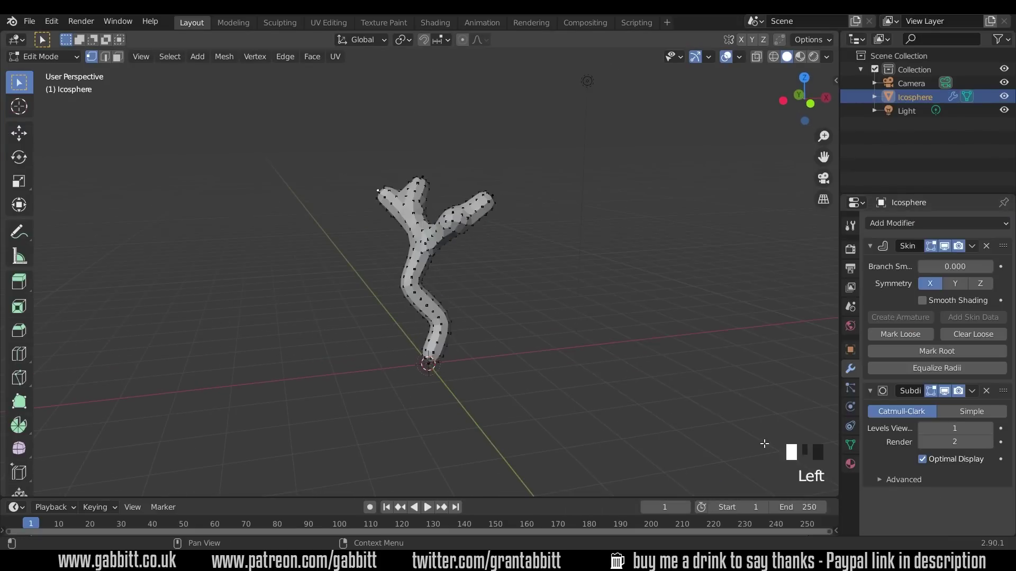
middle_drag(444, 317, 406, 319)
- Toggle the Skin and Subdivision edit-mode previews off and back on
click(931, 391)
click(932, 247)
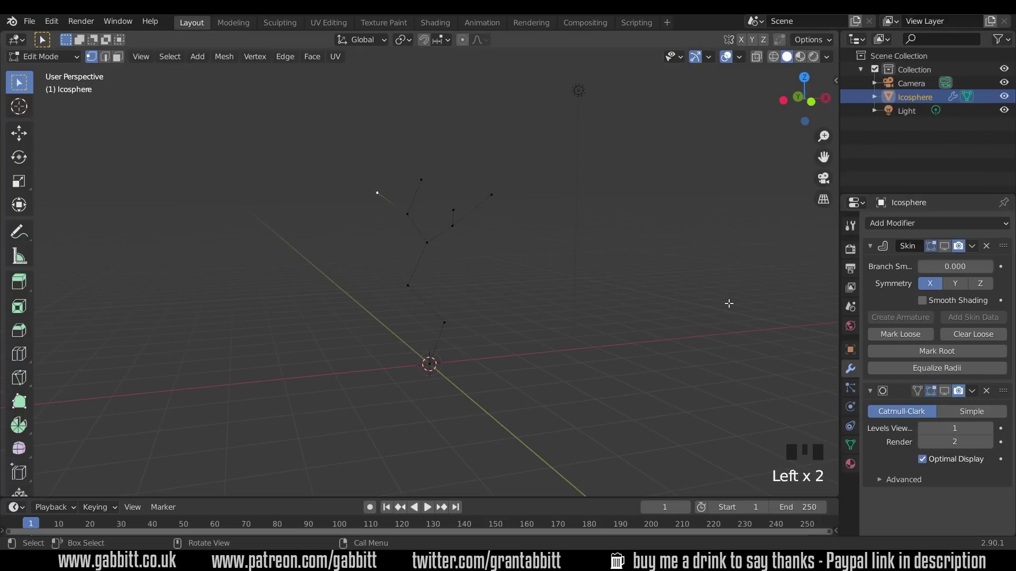
click(931, 391)
click(934, 251)
click(930, 391)
click(931, 390)
click(931, 391)
click(932, 390)
click(429, 364)
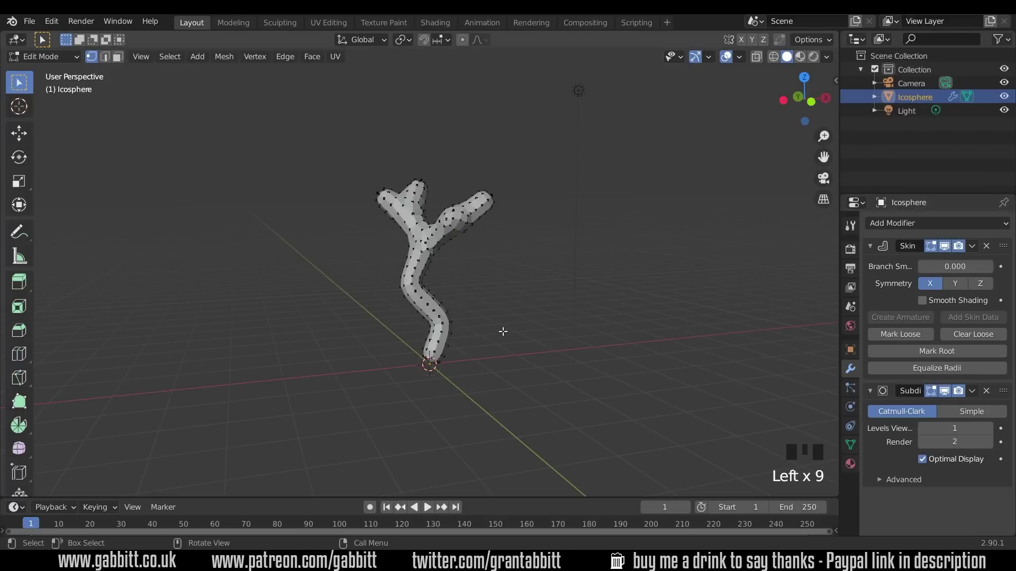
- Thicken the trunk's skin radius with Ctrl+A and make the upper branches much thinner
key(ctrl+a)
click(424, 323)
click(613, 245)
key(ctrl+a)
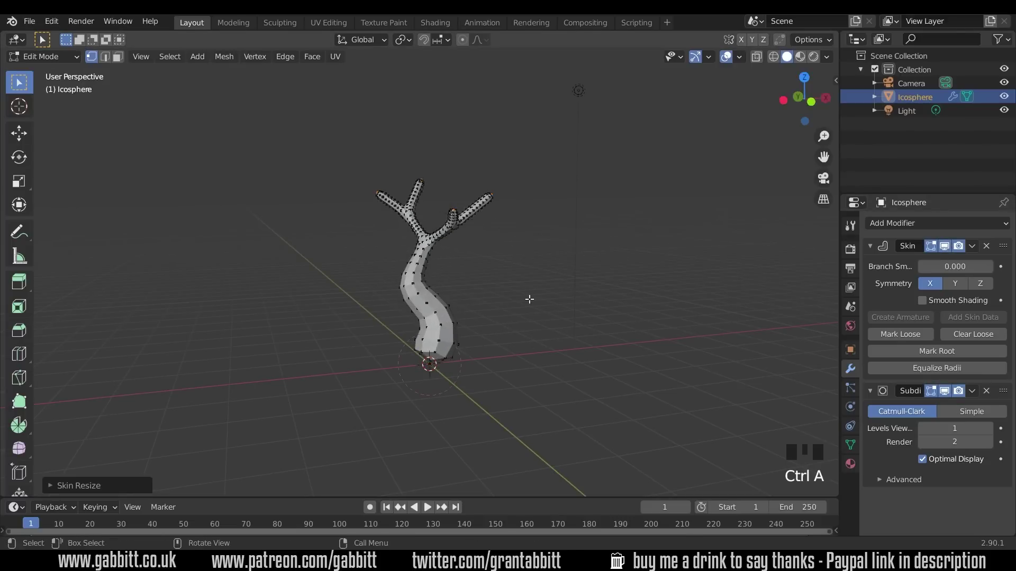
middle_drag(612, 245, 503, 325)
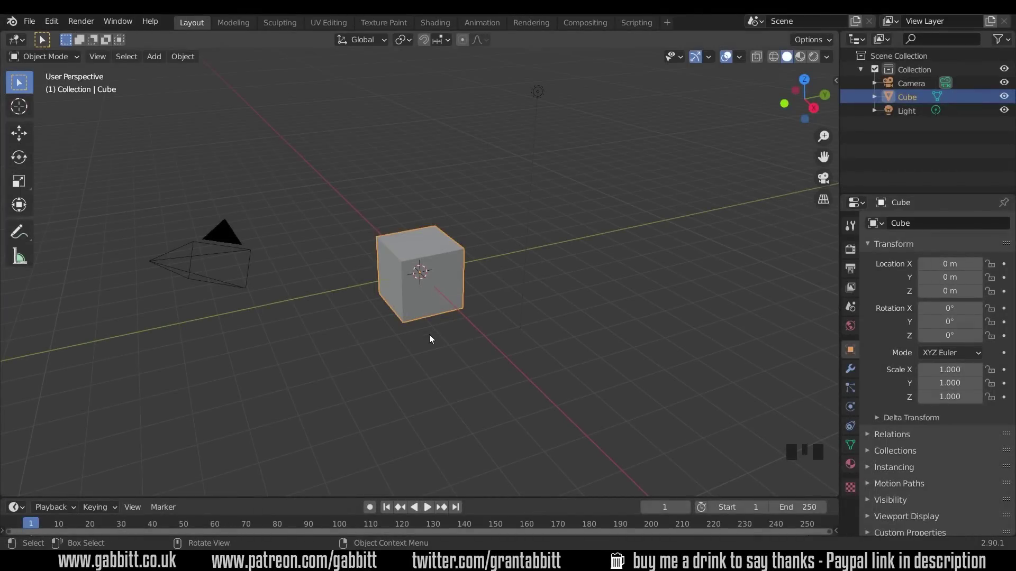
- Add an Ico Sphere and move it right of the cube to about X 1.59, Y 2.99, Z 0.32 m
middle_drag(429, 340, 443, 332)
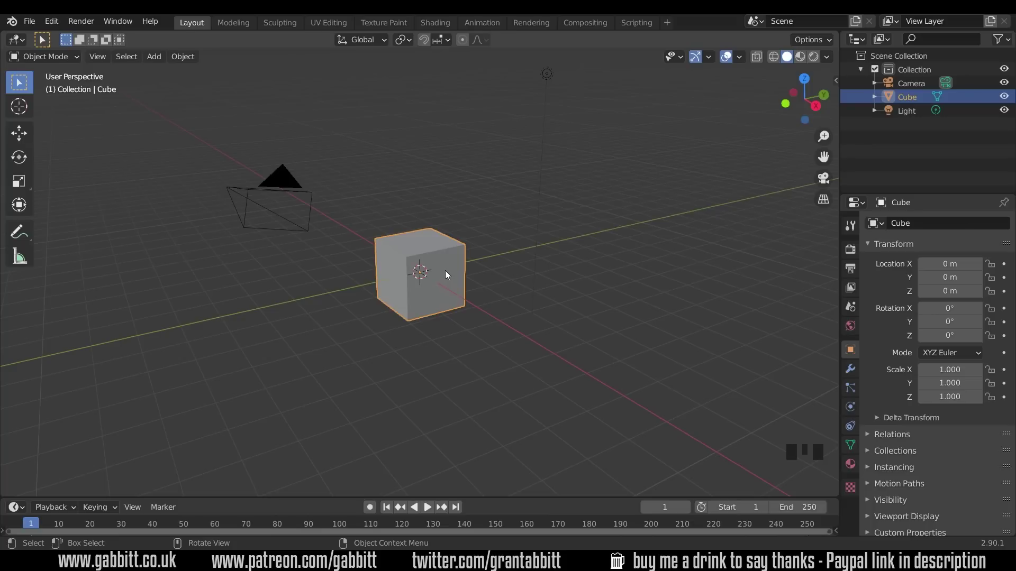
key(shift+a)
mouse_move(455, 269)
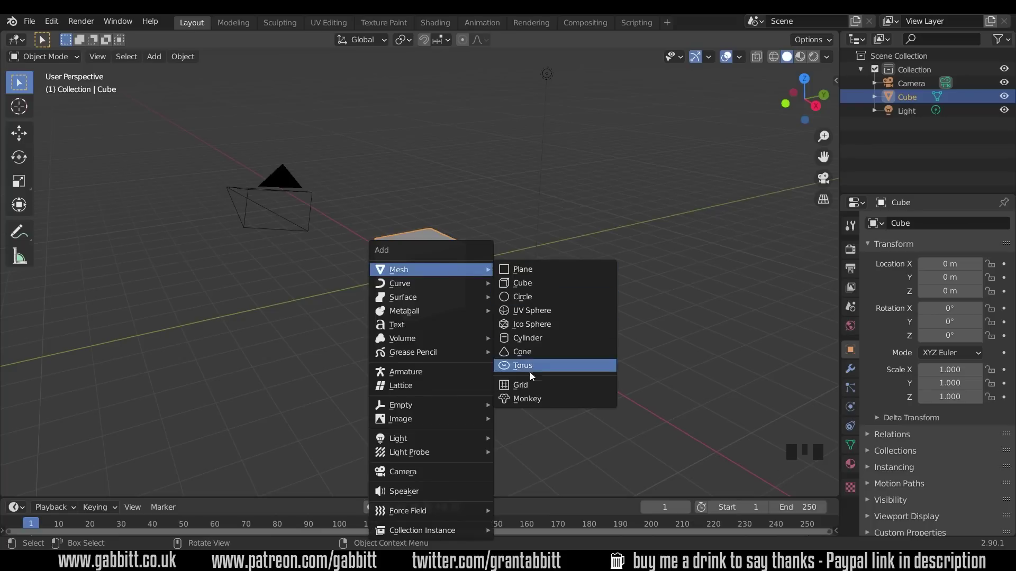
click(528, 324)
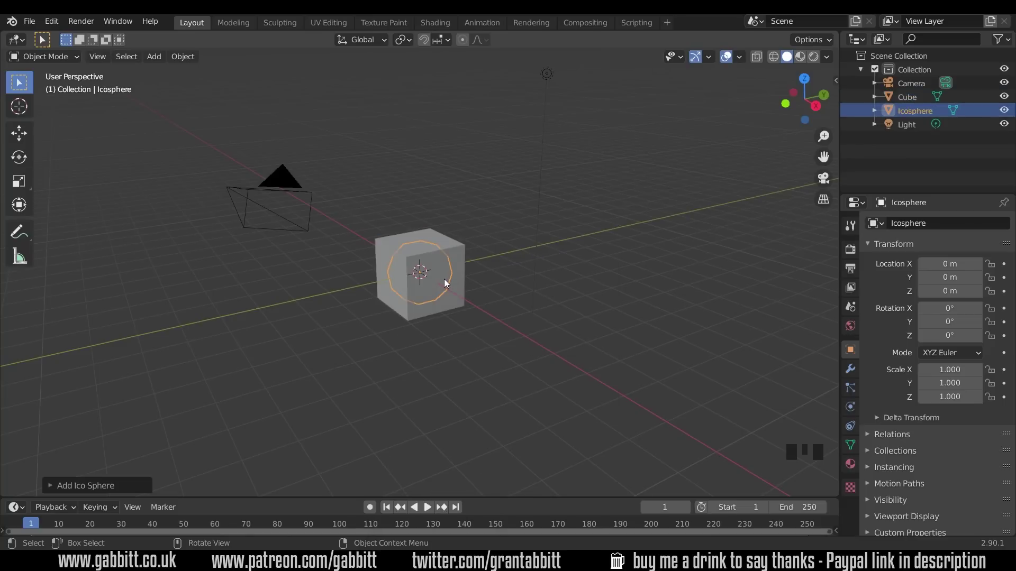
key(g)
click(547, 275)
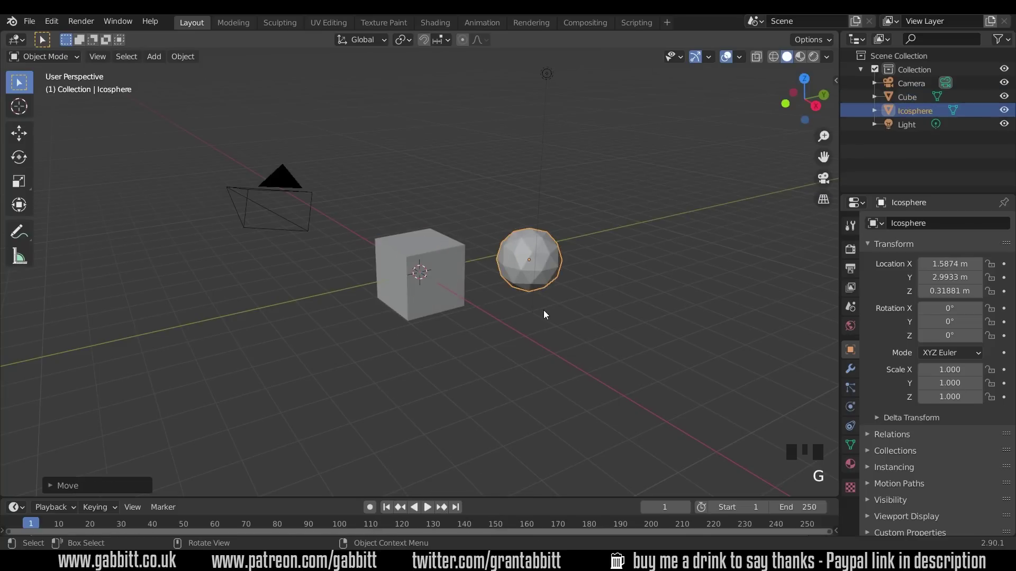
- Merge all of the cube's vertices At Center in Edit Mode, leaving one point
click(465, 262)
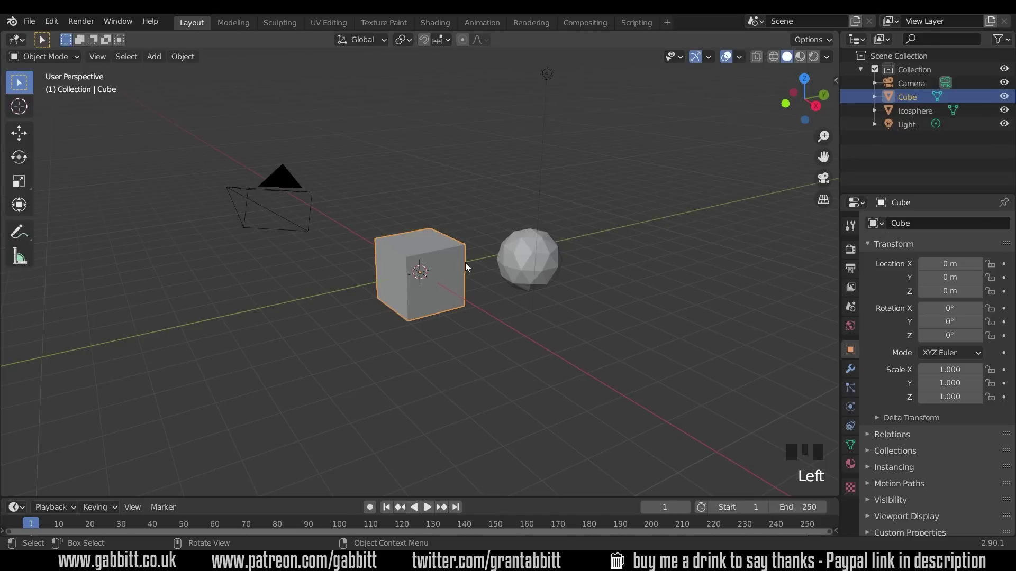
key(Tab)
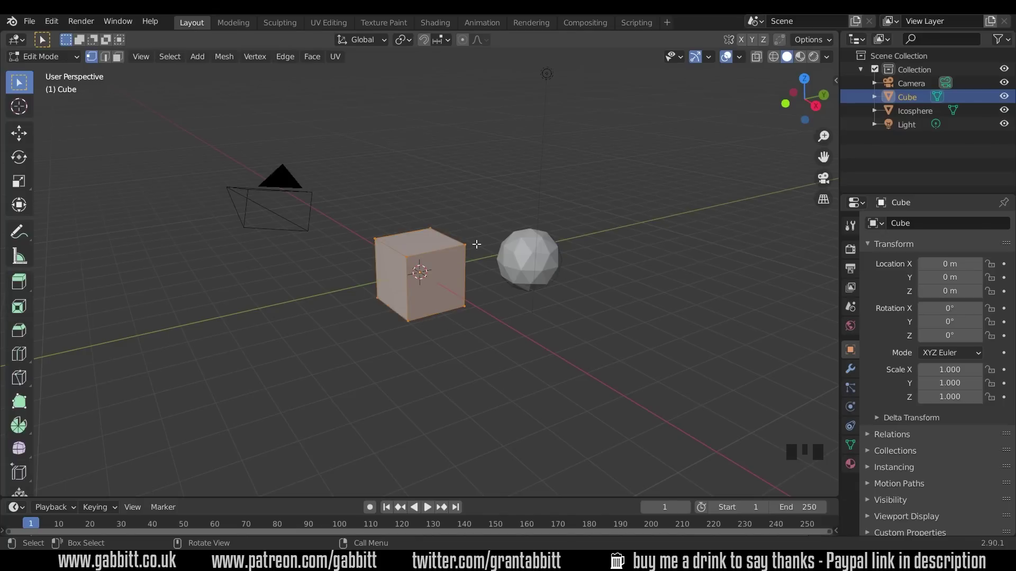
key(m)
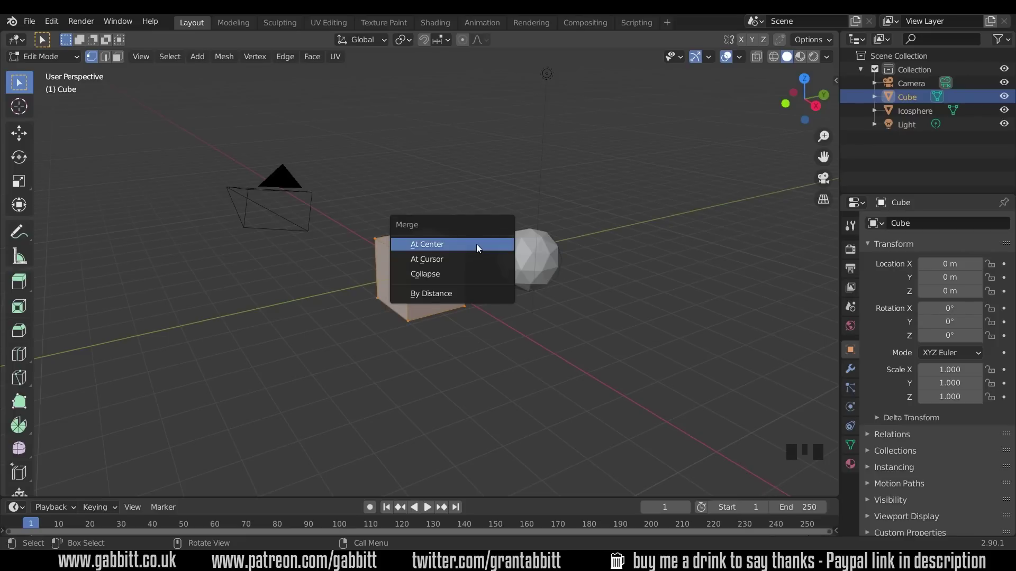
click(444, 243)
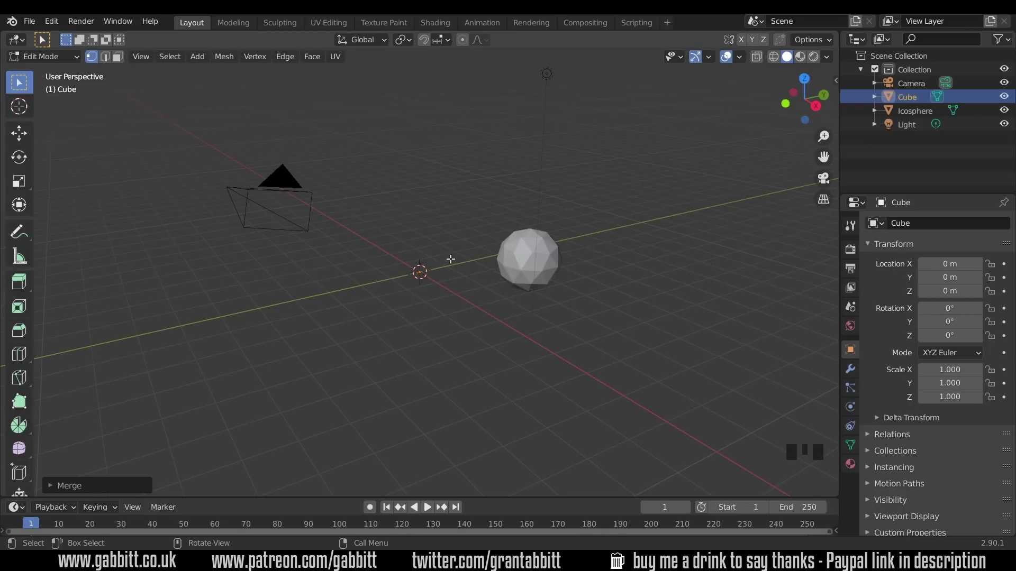
- Extrude four vertices from the point into a zig-zag chain
key(e)
click(408, 227)
key(e)
click(401, 152)
key(e)
click(476, 107)
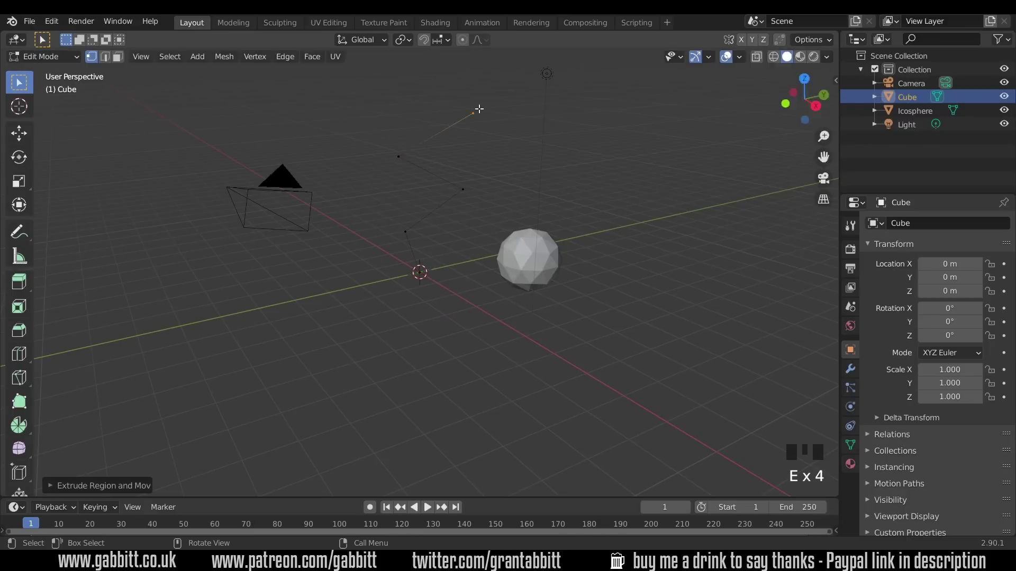
key(e)
click(408, 98)
middle_drag(420, 197, 519, 186)
- Select the whole chain, extrude it into a ribbon of faces, and return to Object Mode
key(a)
key(e)
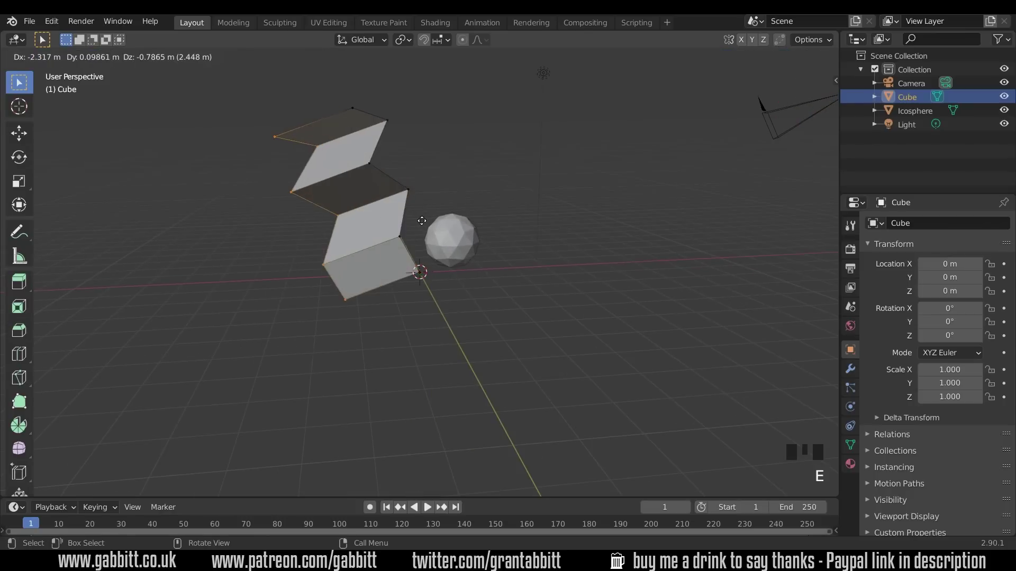
click(422, 220)
middle_drag(421, 221, 560, 234)
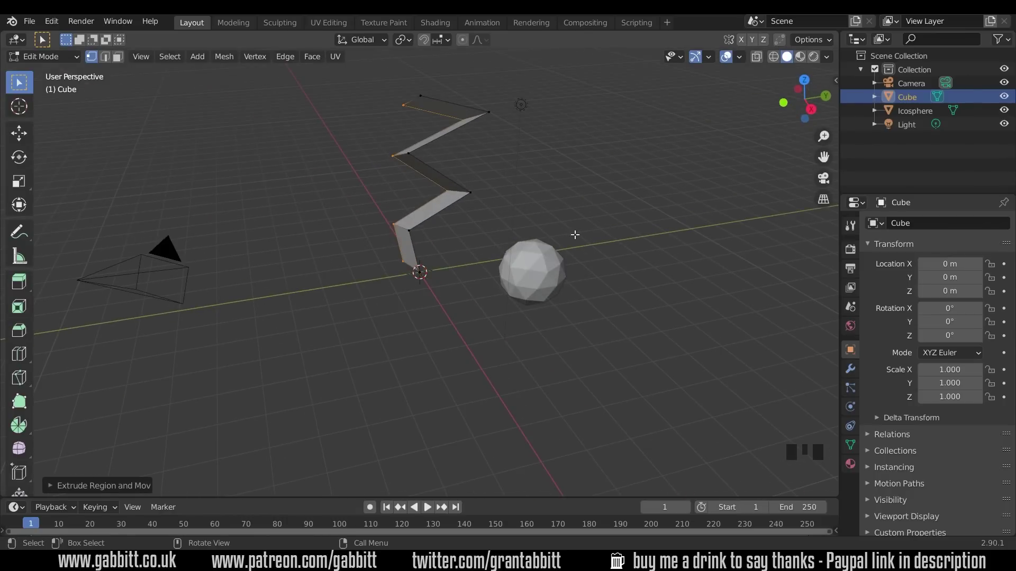
key(Tab)
- Delete the cube and merge the icosphere's vertices into a single central vertex
key(Delete)
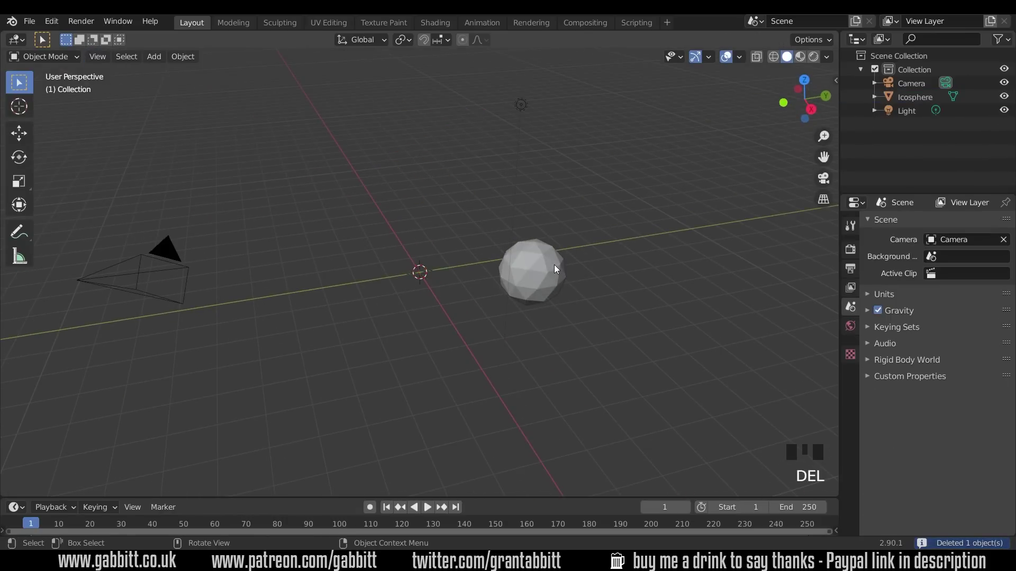
click(553, 275)
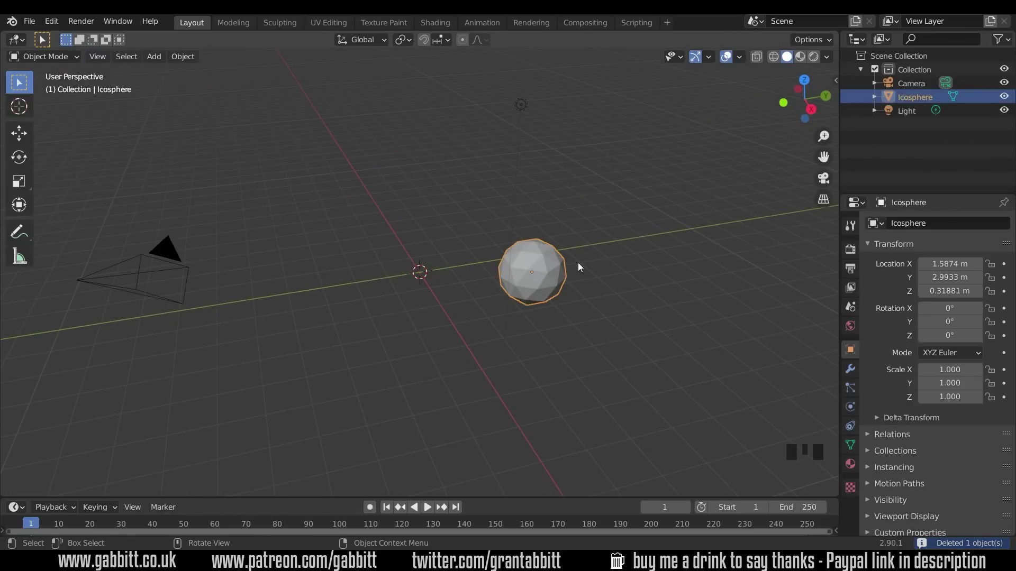
key(Tab)
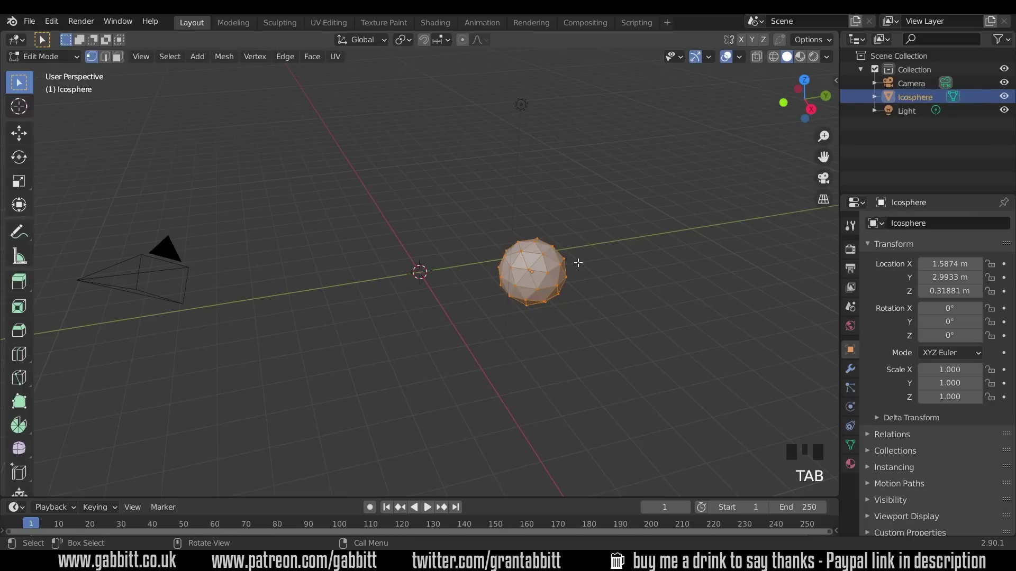
key(m)
click(579, 264)
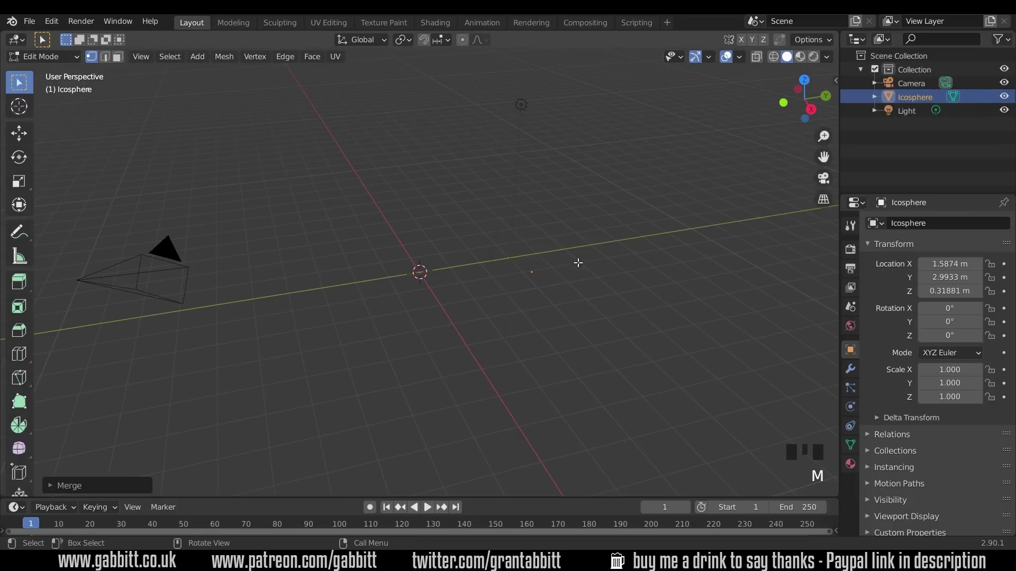
- Extrude a test chain of vertices, then undo back to one vertex and return to Object Mode
key(e)
click(567, 220)
key(e)
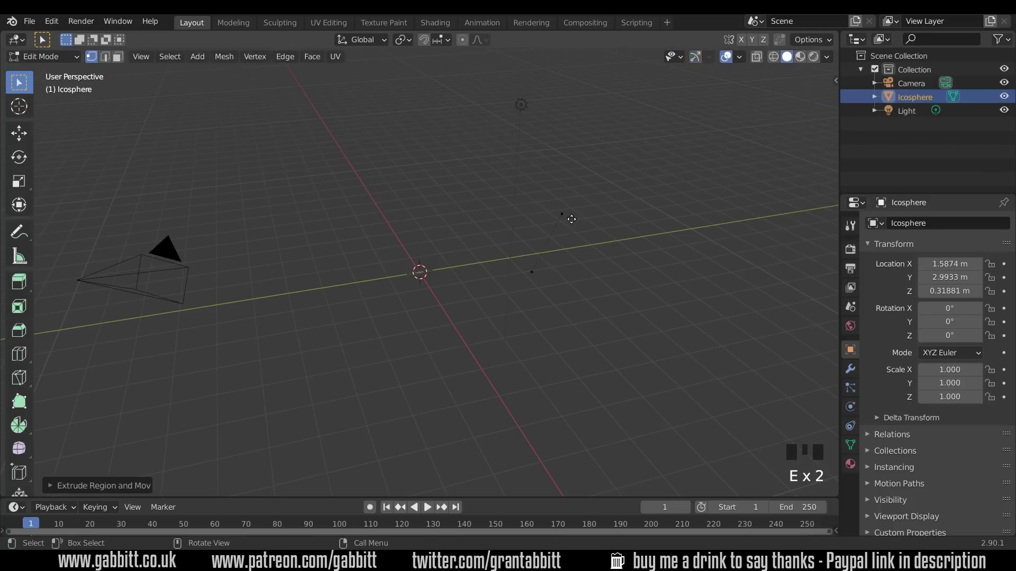
click(526, 157)
key(e)
click(634, 107)
key(e)
click(677, 182)
key(e)
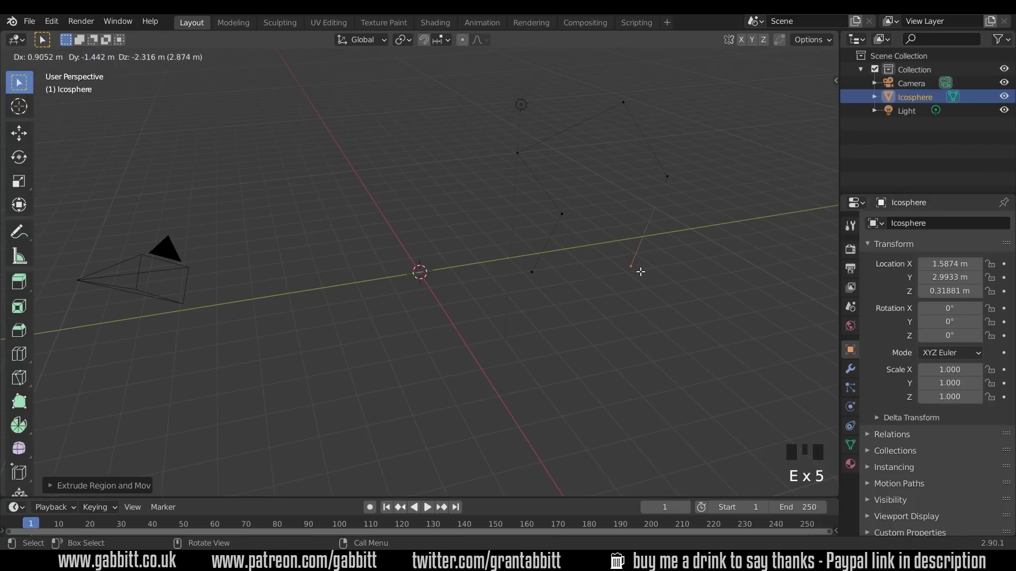
click(640, 272)
key(e)
key(ctrl+z)
key(ctrl+z)
key(ctrl+z)
key(ctrl+z)
key(ctrl+z)
key(ctrl+z)
key(ctrl+z)
key(ctrl+z)
key(ctrl+z)
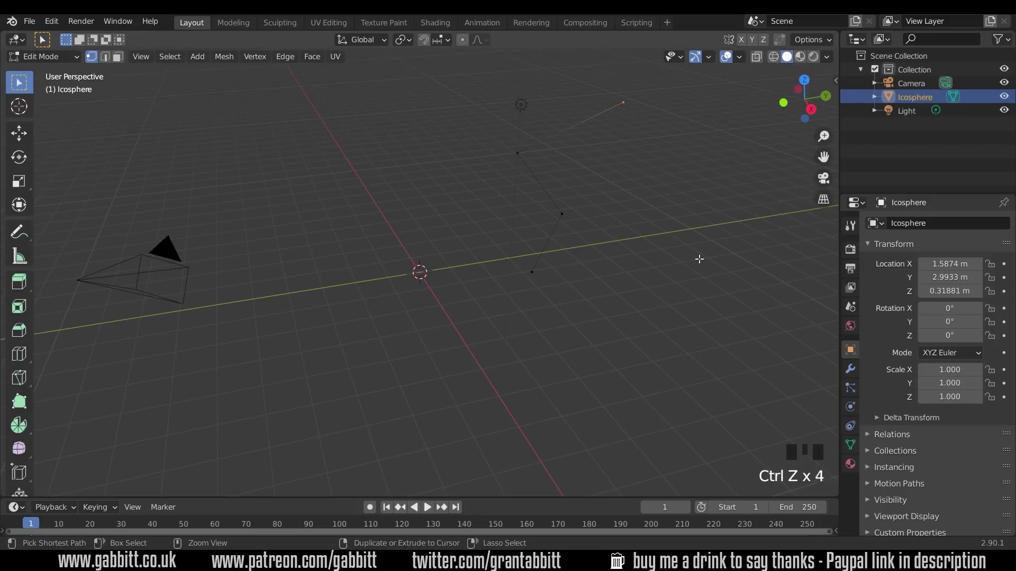
key(Tab)
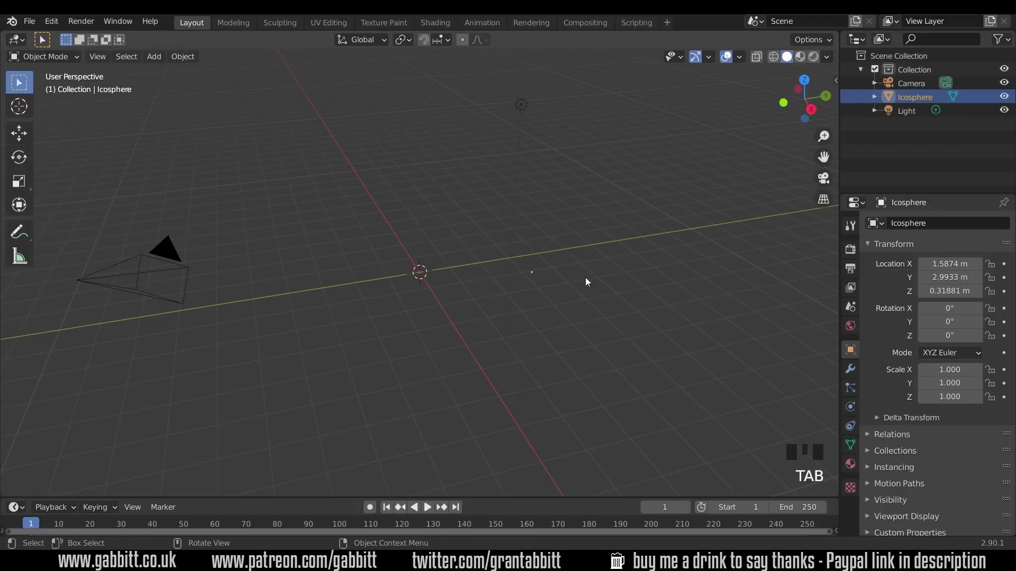
- Clear the object's location to the origin and extrude the vertex upward into a trunk
key(alt+g)
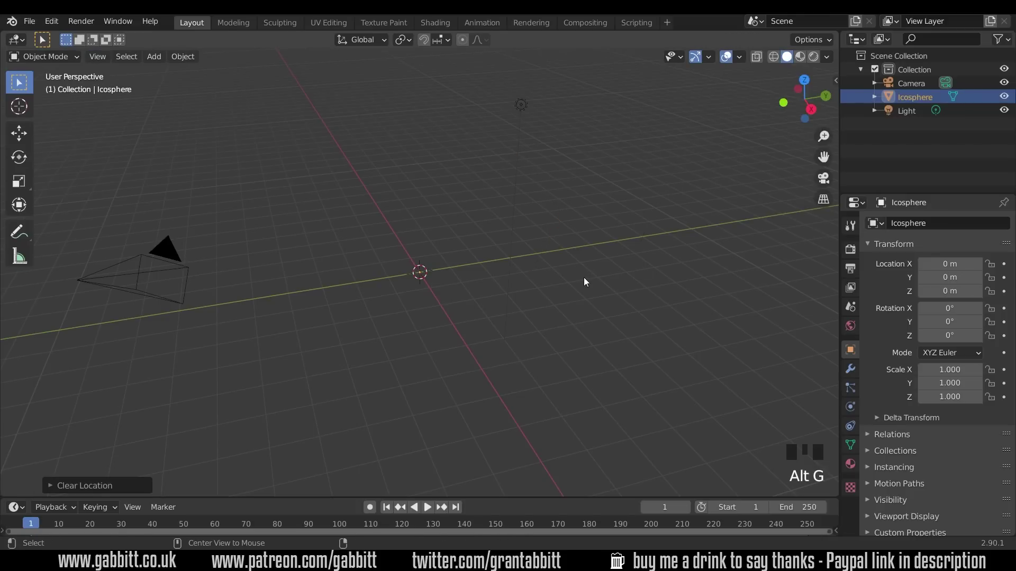
middle_drag(405, 306, 446, 292)
scroll(414, 276, up, 6)
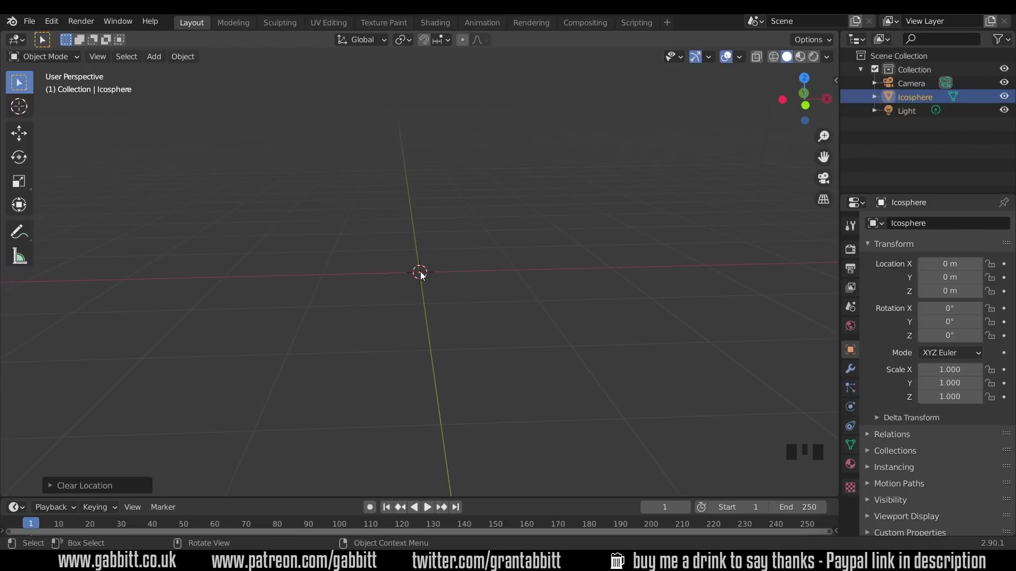
key(Tab)
key(e)
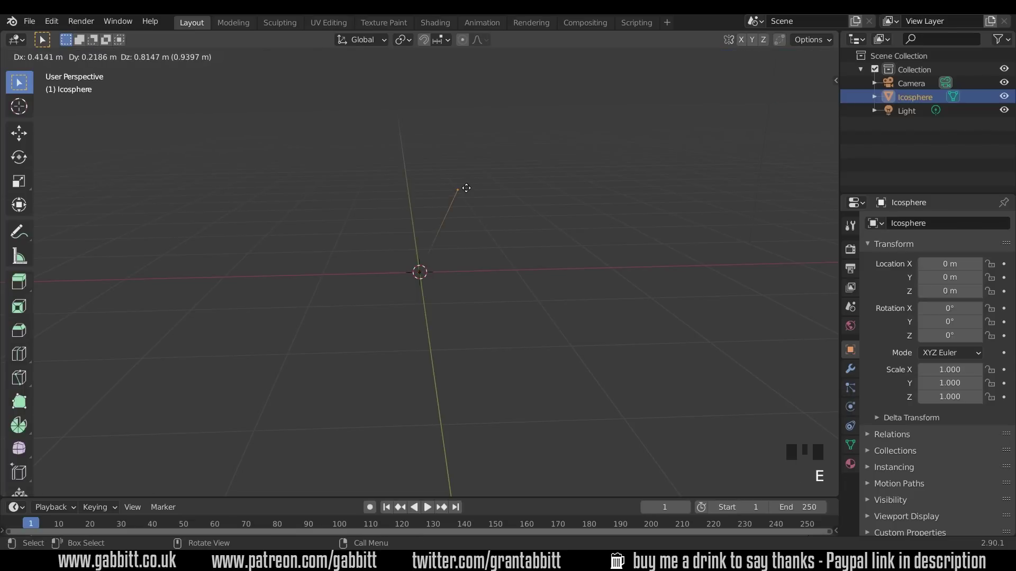
click(465, 188)
key(e)
click(392, 109)
shift+middle_drag(474, 129, 481, 319)
- Extrude further trunk and branch vertices from the trunk top
key(e)
click(458, 173)
key(e)
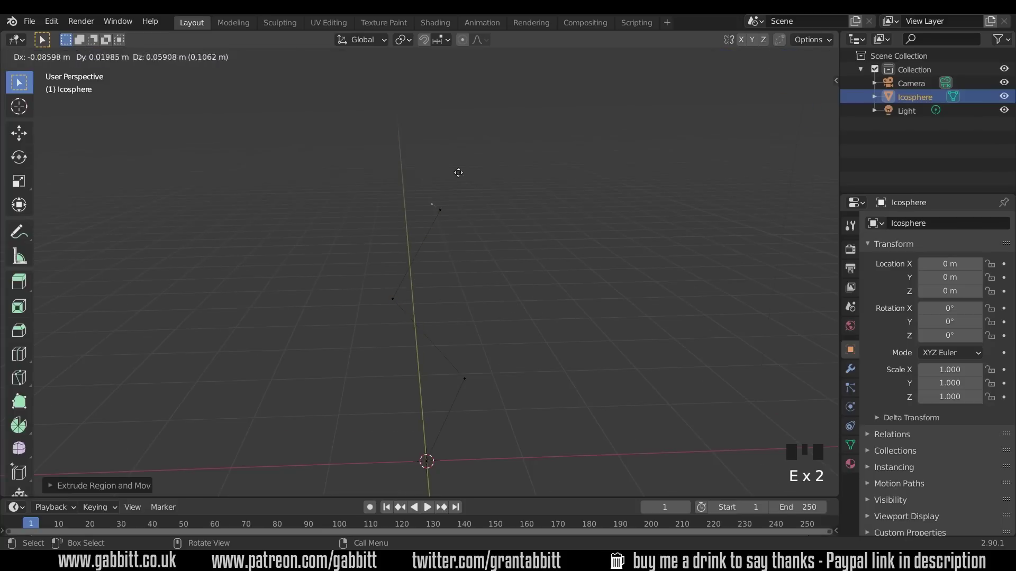
click(450, 188)
key(e)
click(497, 170)
key(e)
click(505, 168)
middle_drag(505, 168, 467, 200)
- Rotate the three top branch vertices to angle the branch
drag(466, 137, 565, 242)
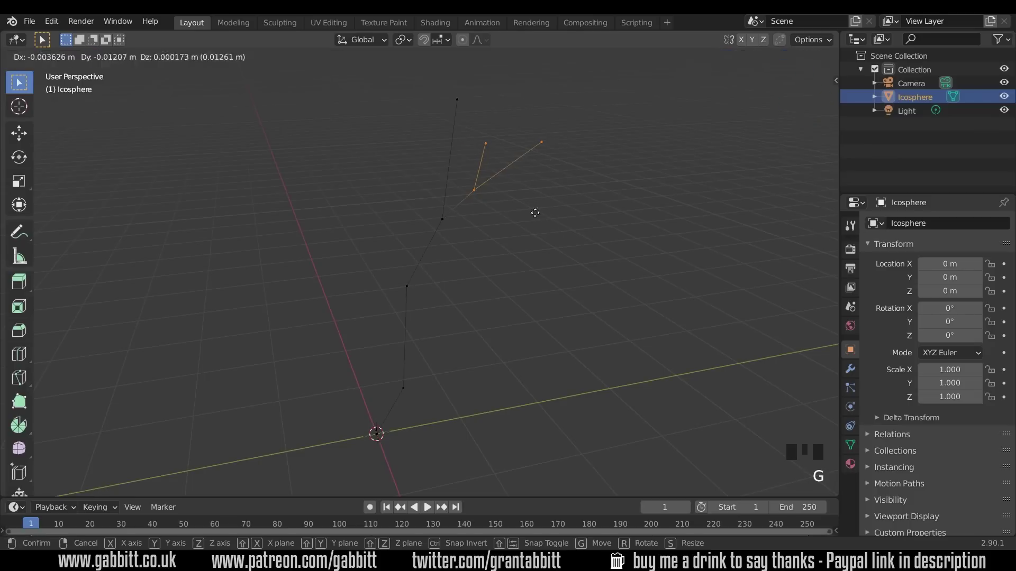
middle_drag(536, 213, 451, 223)
key(r)
click(469, 134)
- Extrude two more branch vertices from the top vertex of the tree
click(465, 103)
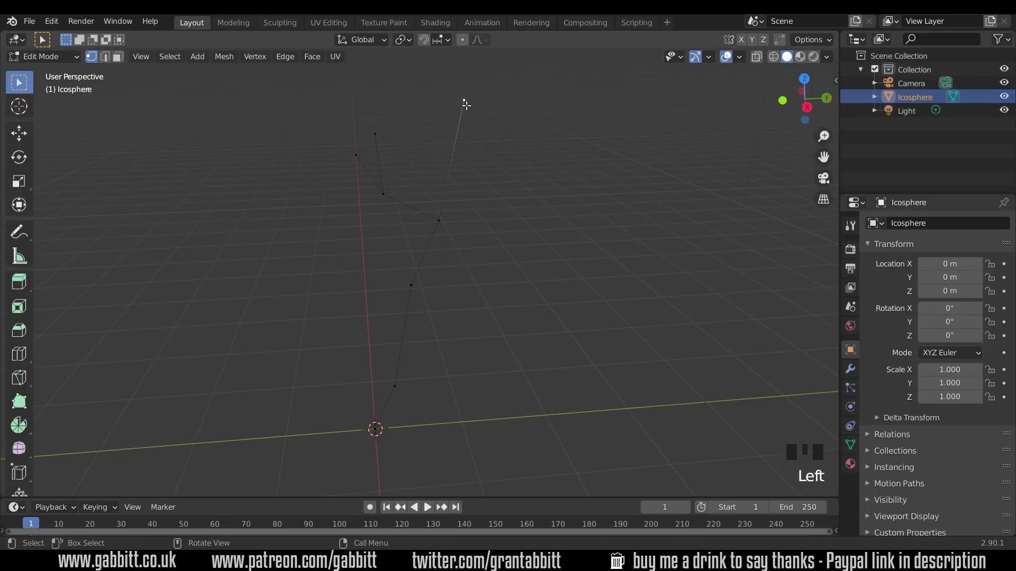
middle_drag(465, 102, 408, 150)
key(e)
click(443, 78)
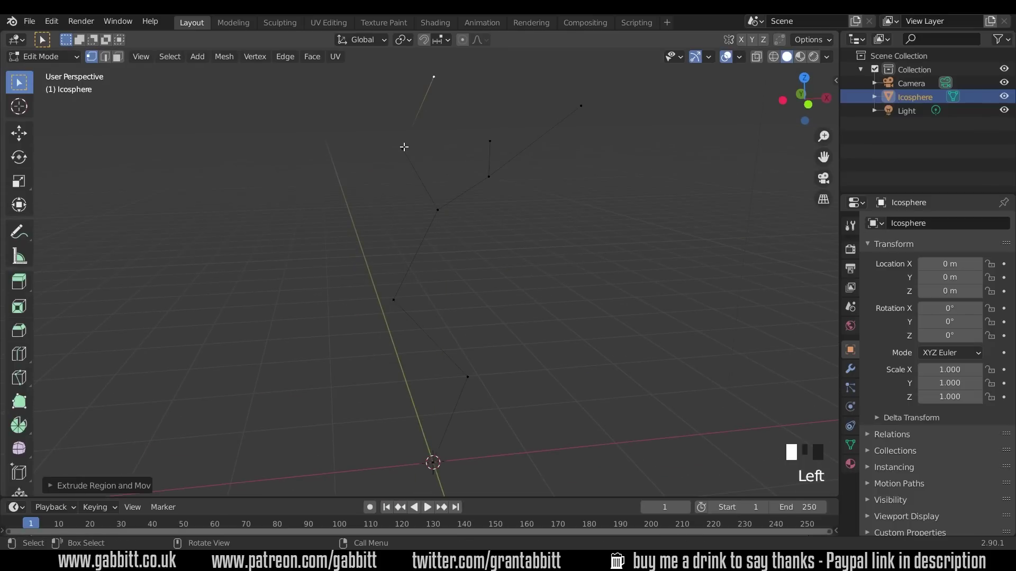
key(e)
click(497, 215)
middle_drag(497, 216, 517, 272)
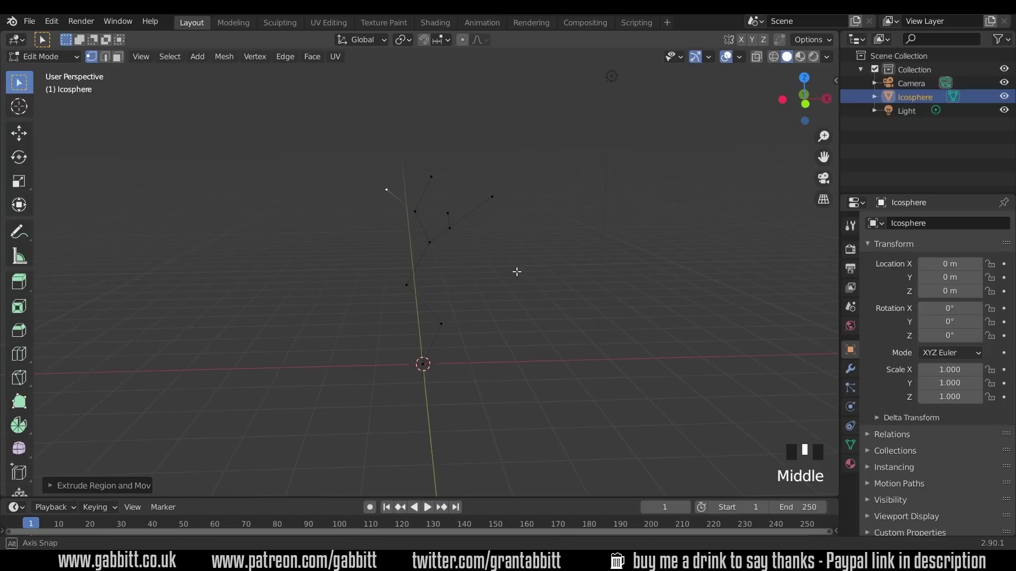
- Add Skin and Subdivision Surface modifiers to wrap the chain into a smooth tree
click(851, 369)
click(916, 227)
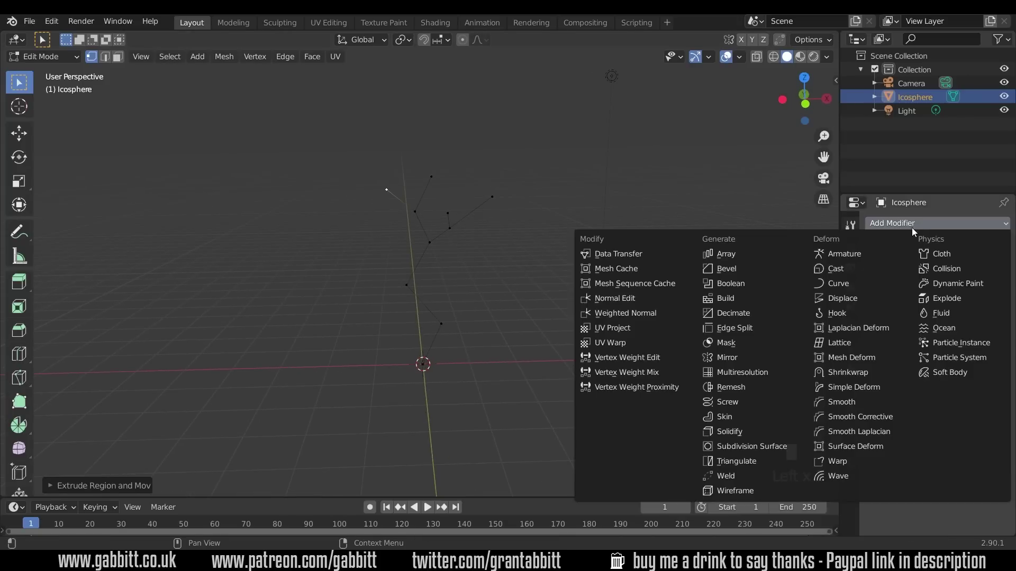
click(746, 421)
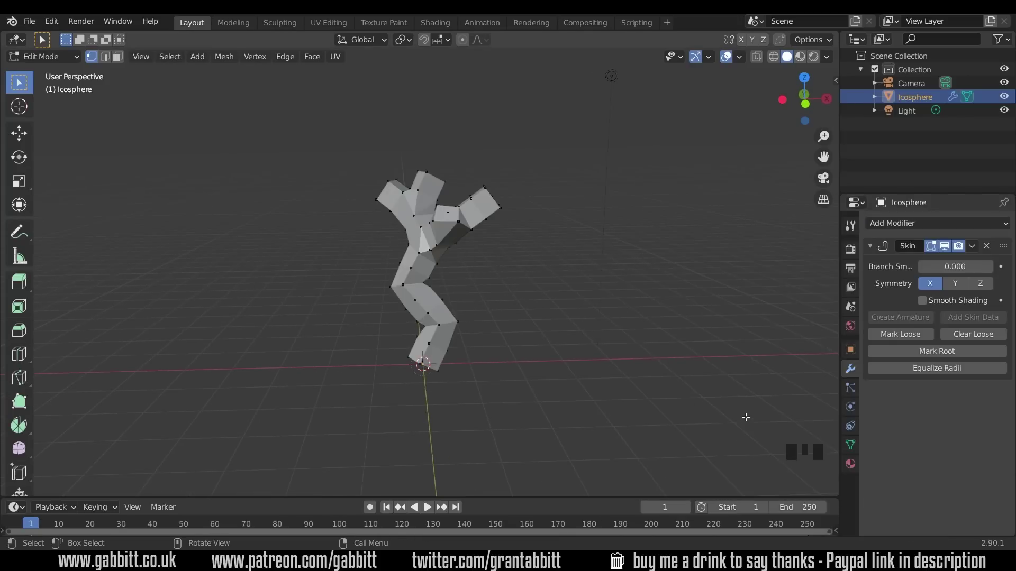
middle_drag(416, 345, 426, 313)
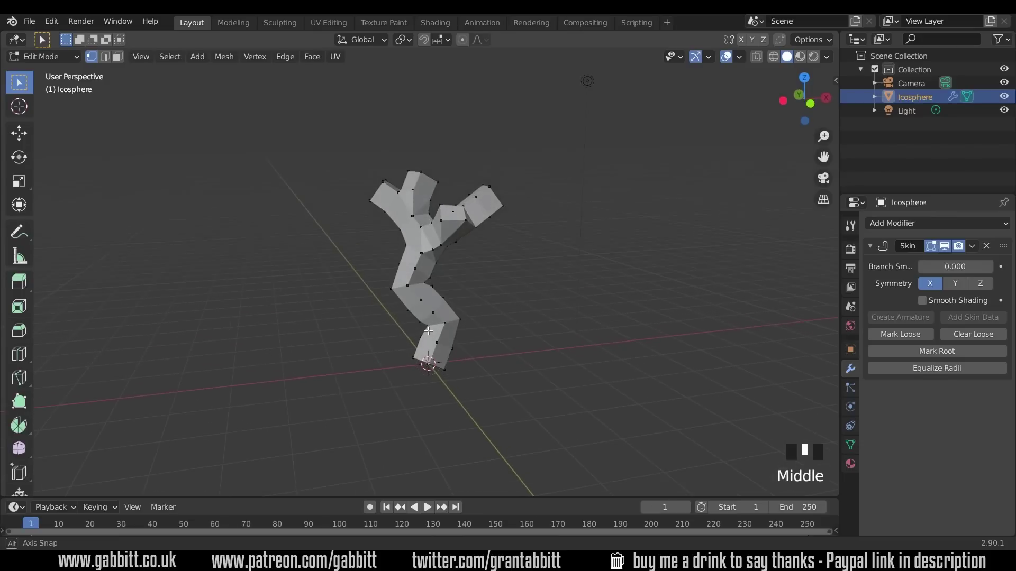
click(910, 223)
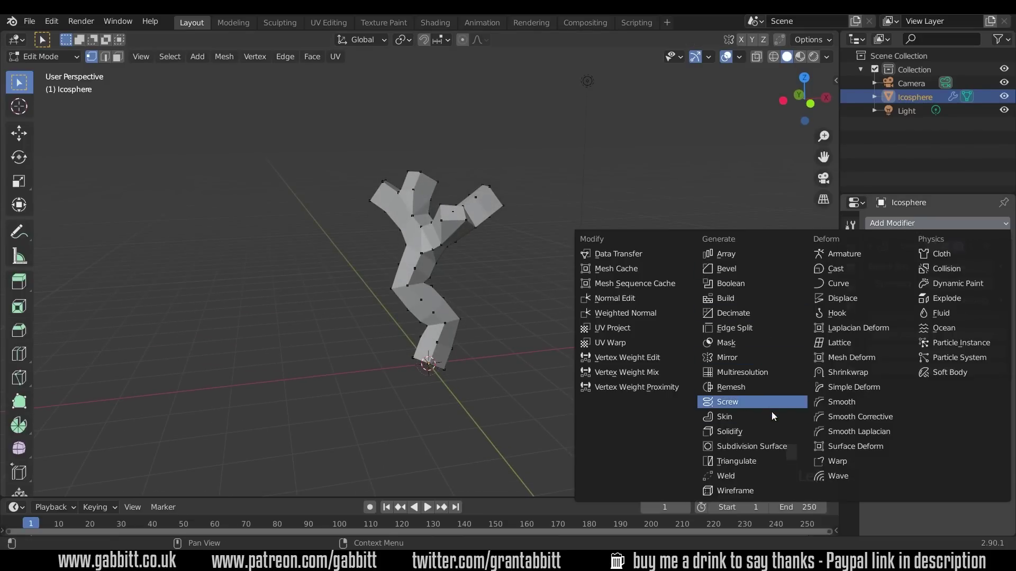
click(764, 446)
middle_drag(494, 291, 492, 319)
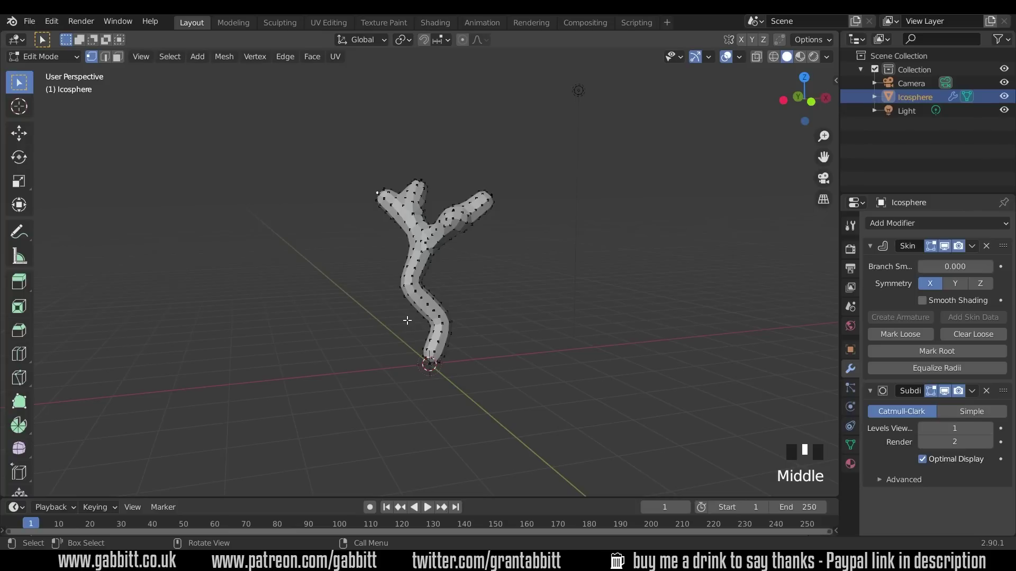
- Enlarge the skin radius at the trunk's bottom vertex with repeated Ctrl+A scaling
click(510, 357)
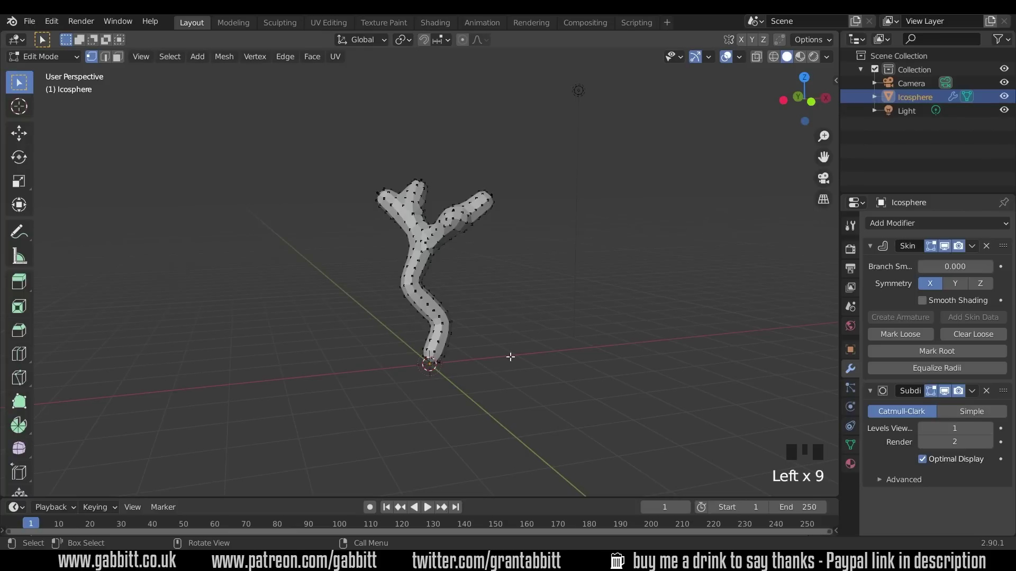
key(ctrl+a)
click(501, 332)
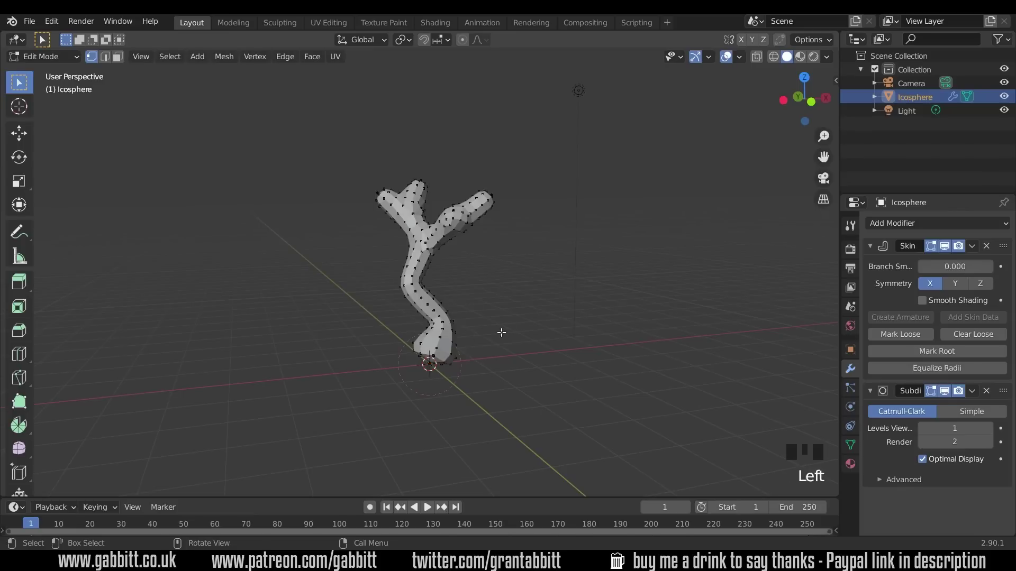
key(ctrl+a)
click(551, 319)
key(ctrl+a)
click(454, 302)
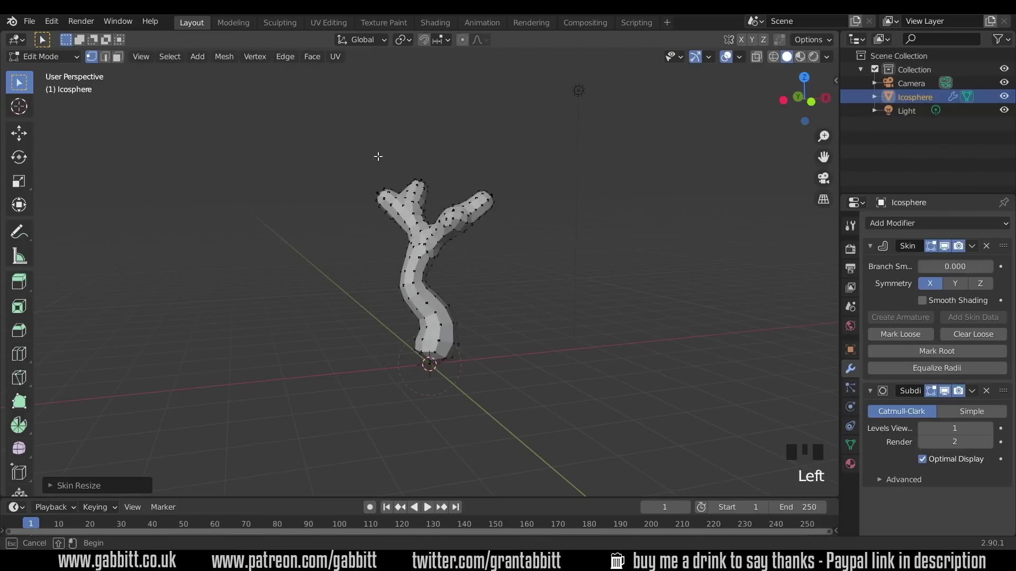
- Shrink the skin radius of the upper branch vertices to about 0.61
drag(356, 142, 549, 272)
key(ctrl+a)
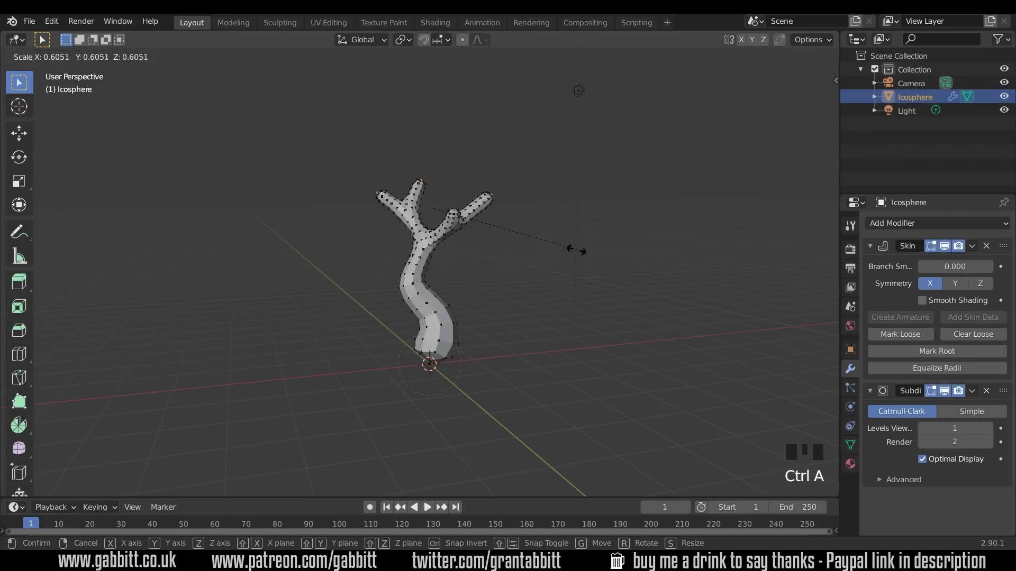
click(522, 245)
middle_drag(522, 245, 505, 328)
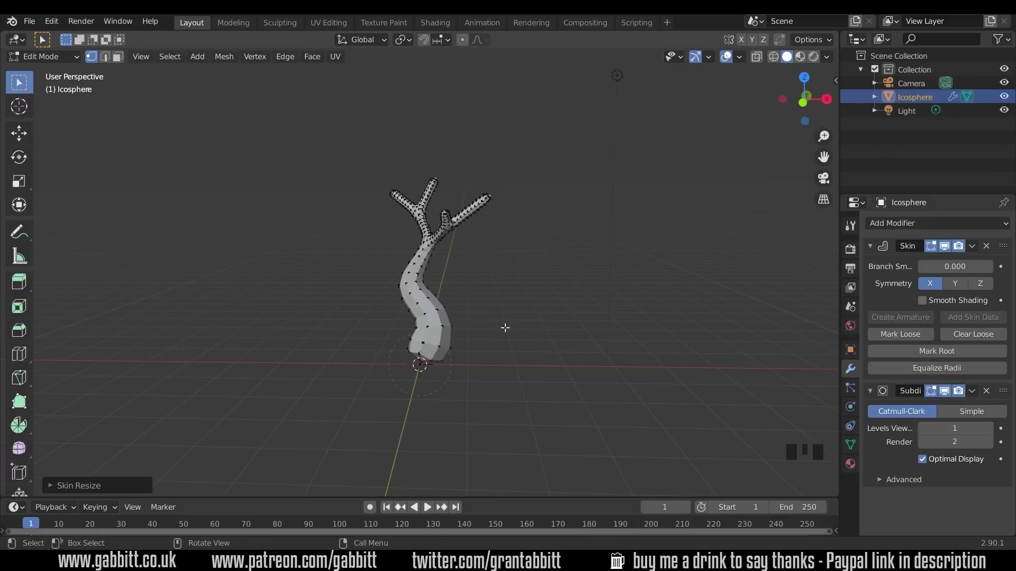
- Back in Object Mode, enable the Add Mesh: Extra Objects add-on found by searching 'extra'
key(Tab)
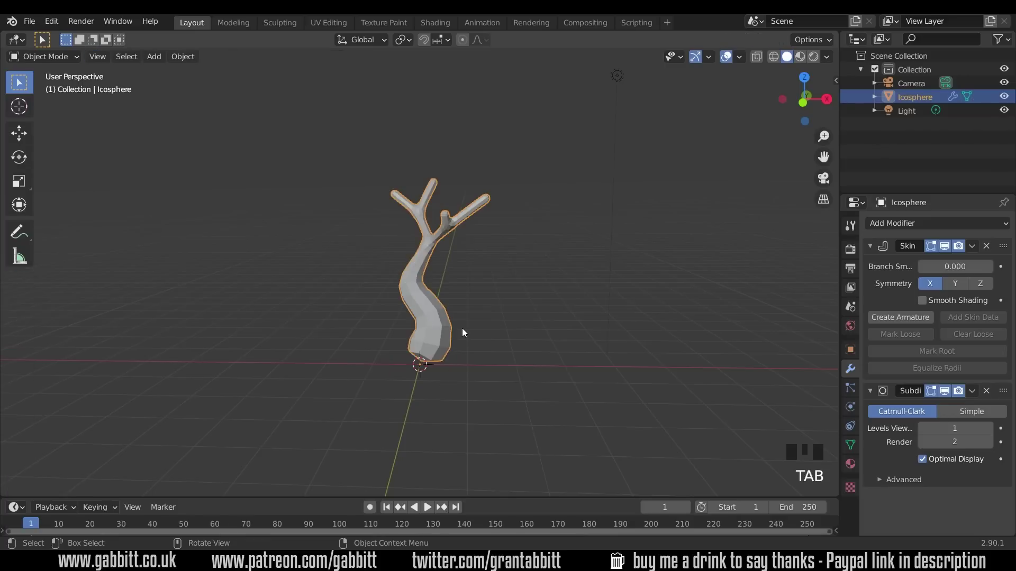
click(52, 23)
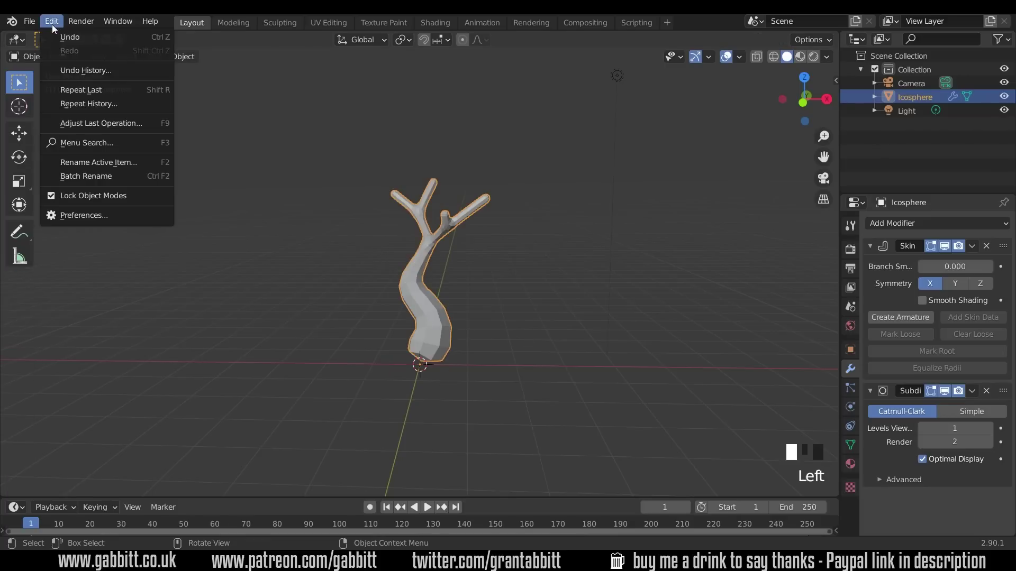
click(82, 216)
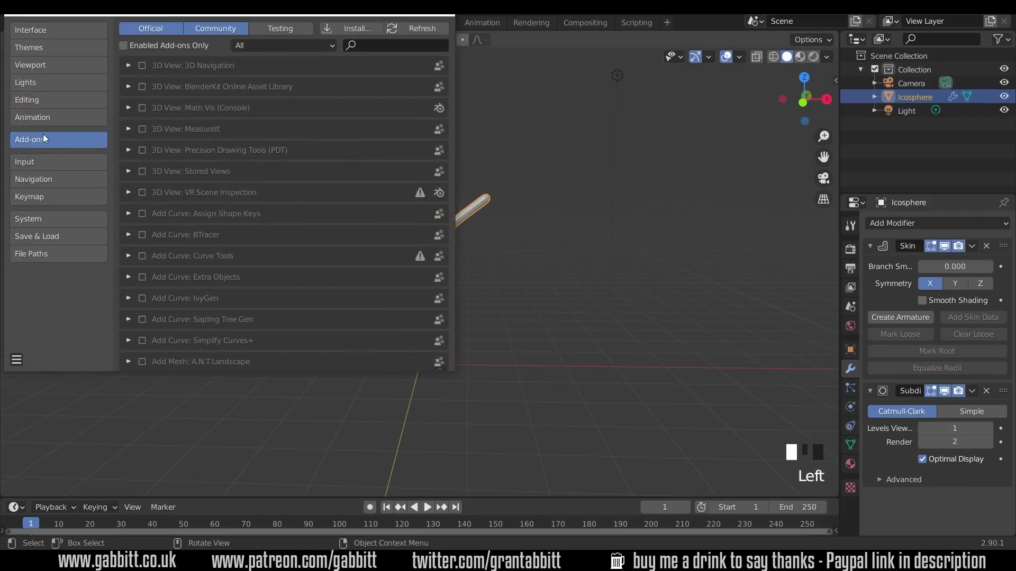
click(368, 44)
text(e)
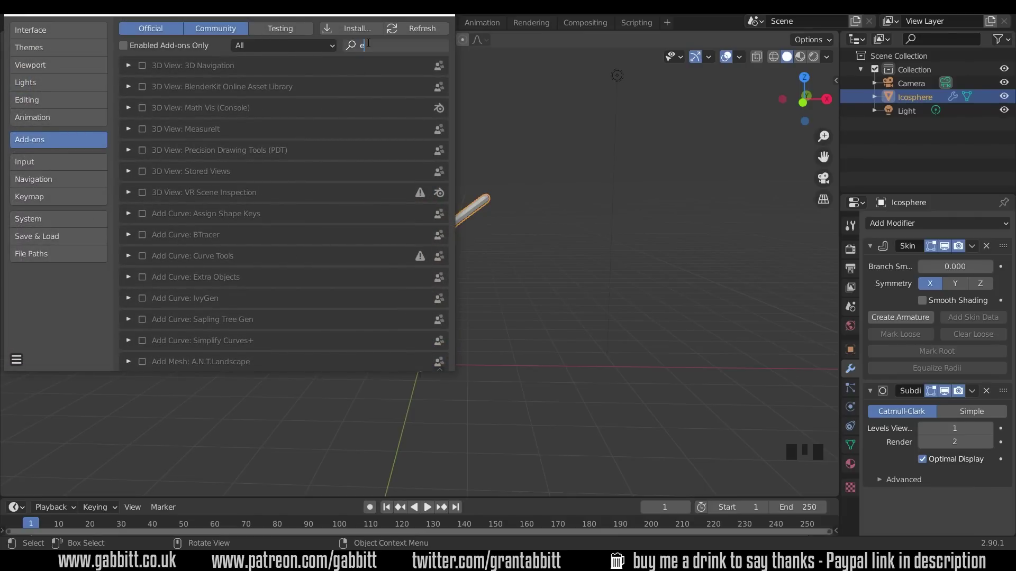
text(xtra)
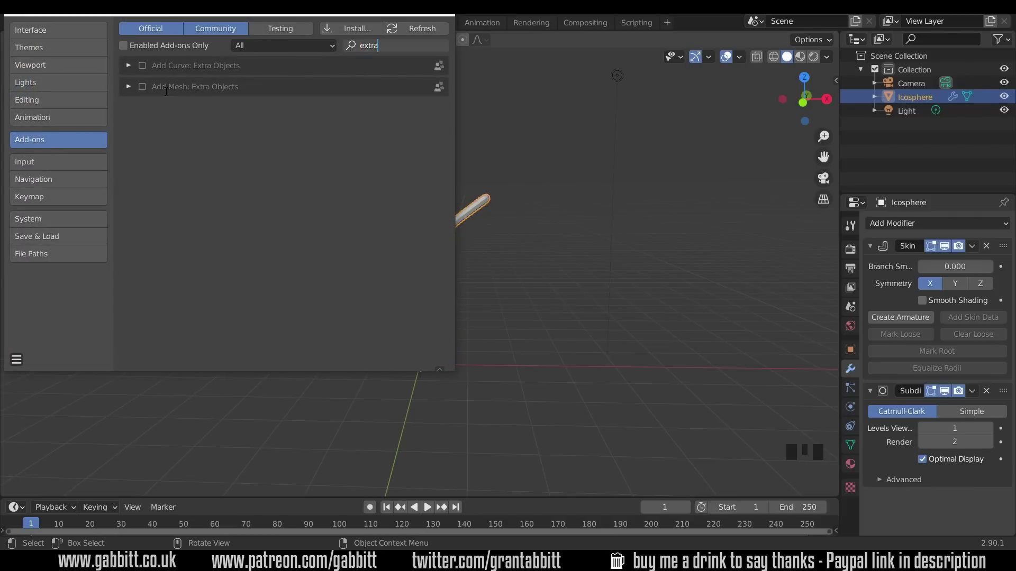
click(142, 87)
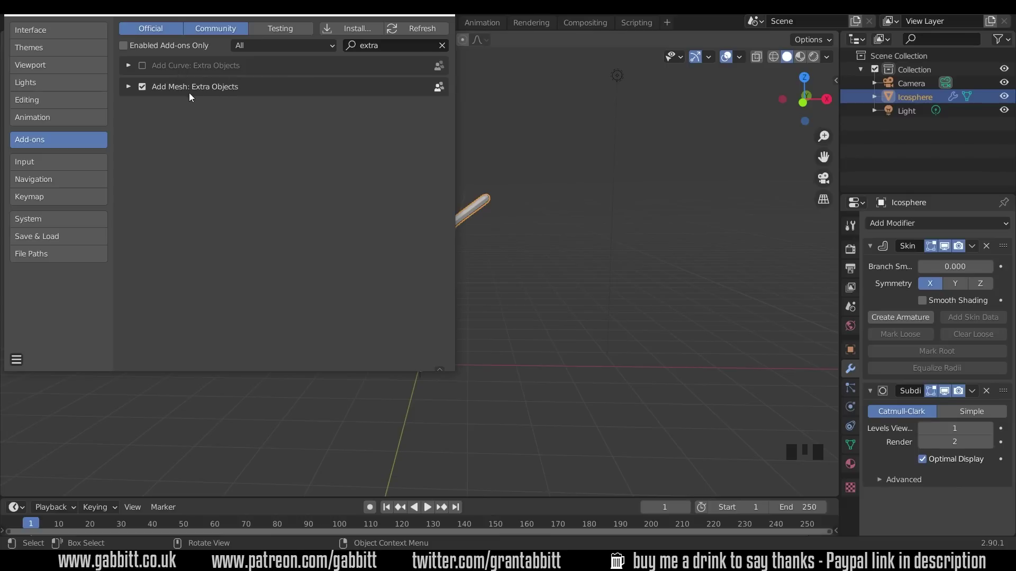
click(452, 16)
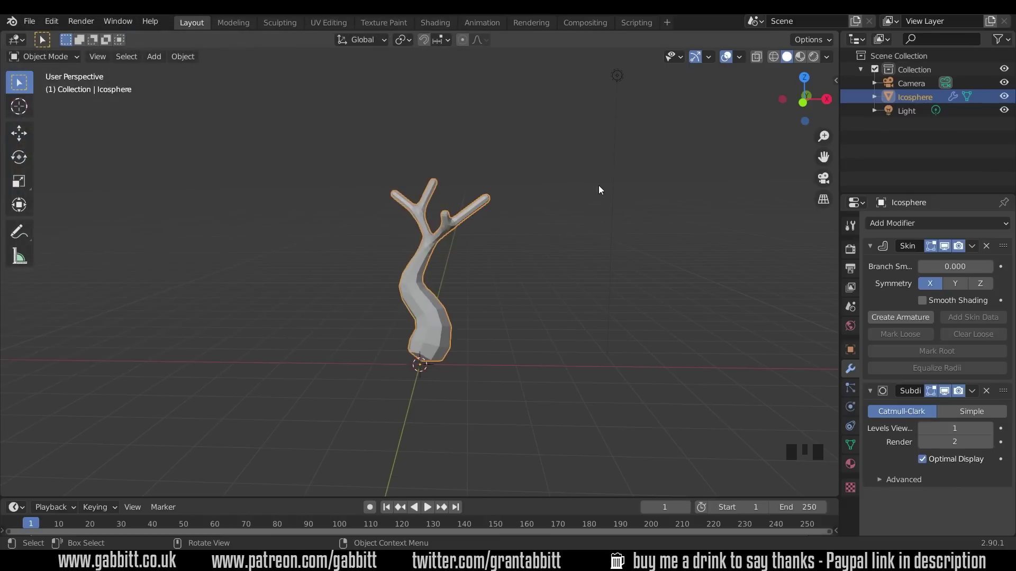
key(n)
key(shift+a)
mouse_move(309, 242)
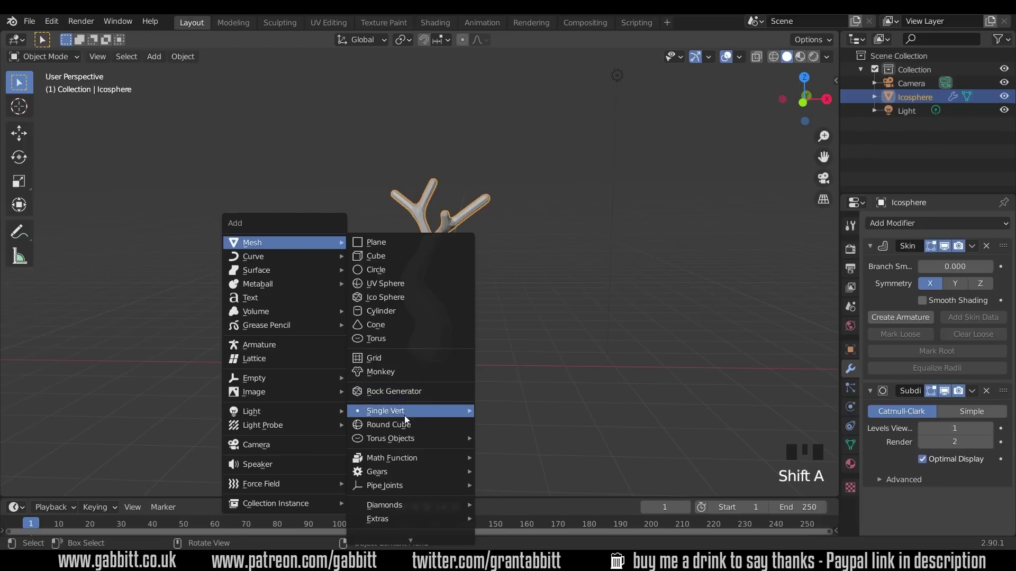
mouse_move(403, 413)
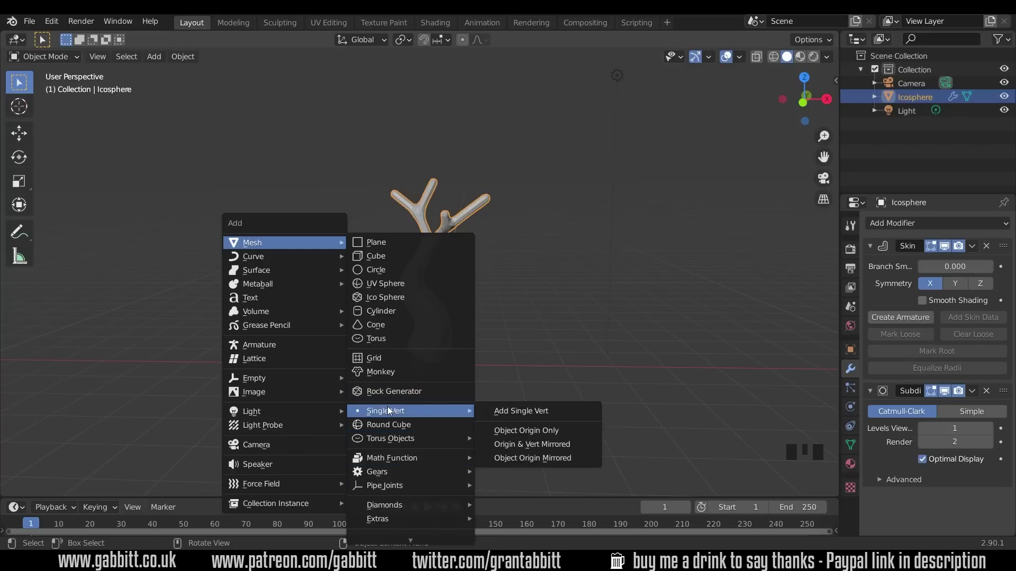
click(547, 411)
key(Tab)
key(e)
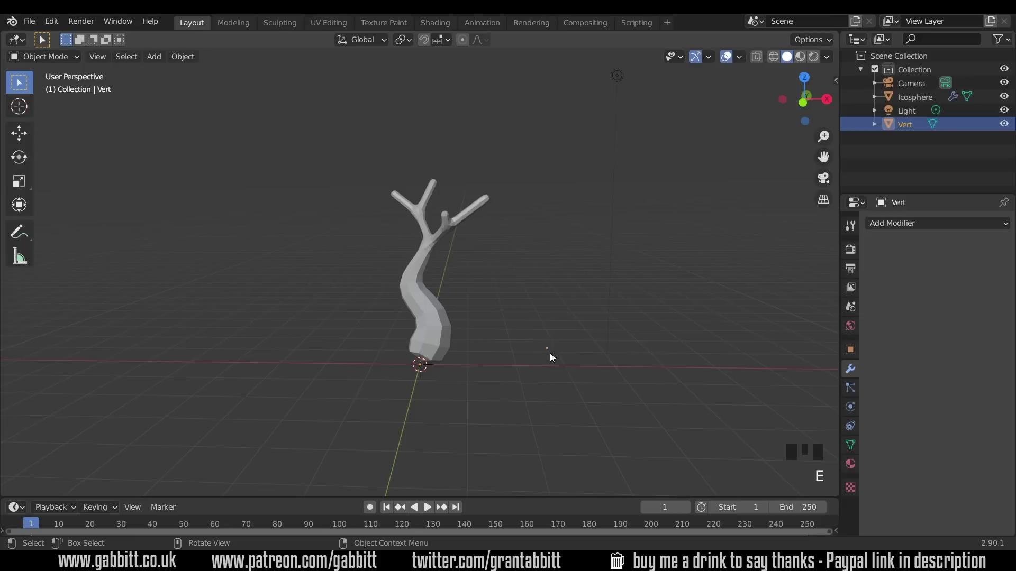
key(Tab)
key(e)
click(529, 300)
key(e)
click(590, 241)
key(e)
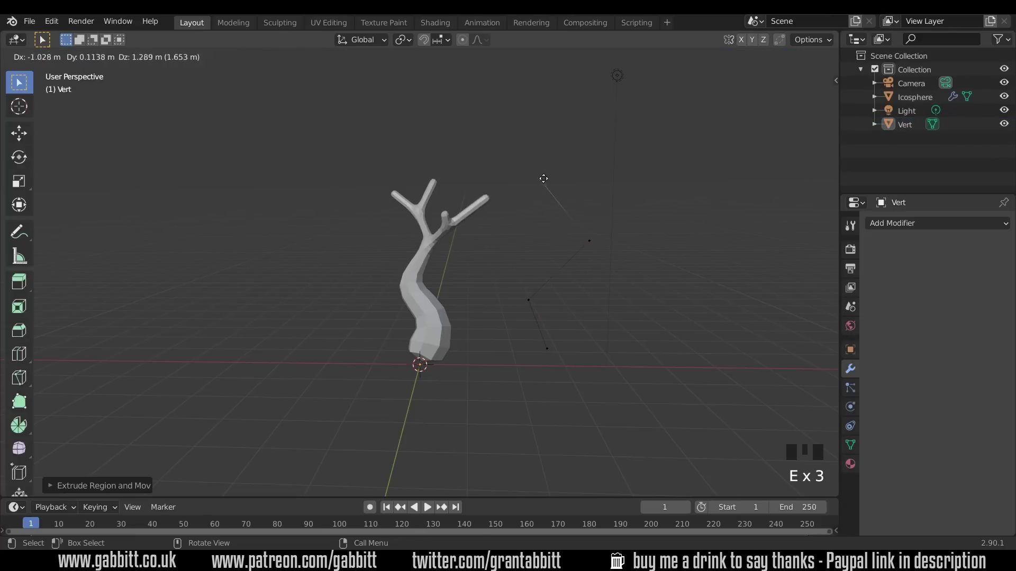
click(536, 177)
key(e)
click(682, 137)
key(e)
click(685, 272)
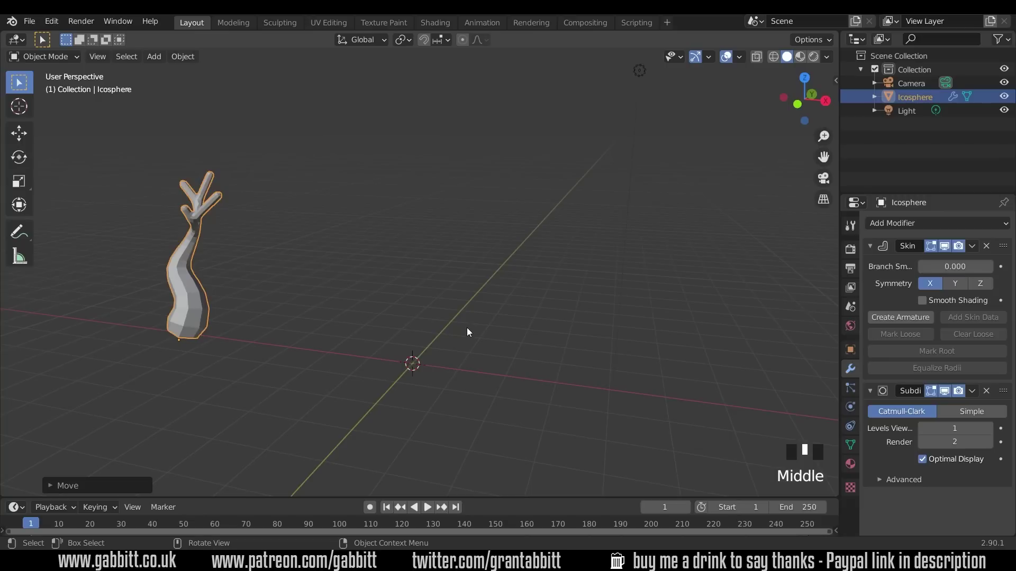
- Add a Single Vert mesh object and switch to front orthographic view
key(shift+a)
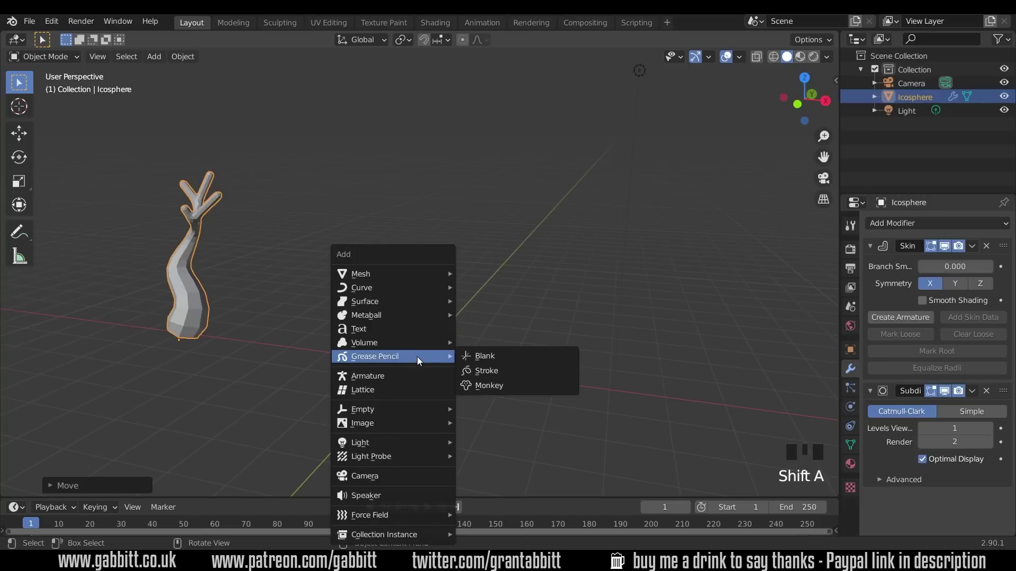
mouse_move(403, 273)
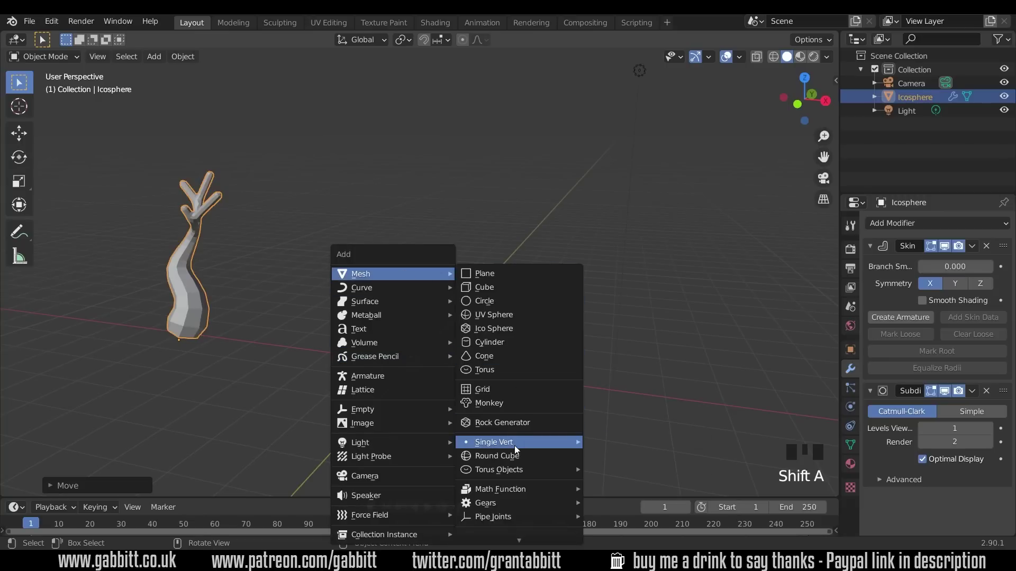
mouse_move(515, 445)
click(639, 443)
key(KP_1)
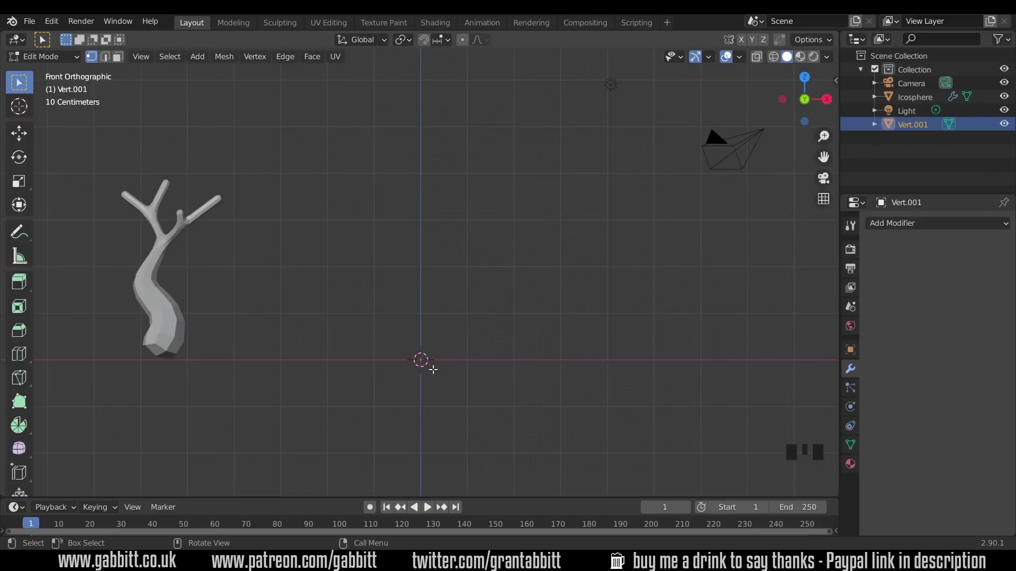
- Trace the G outline by extruding vertices, select them all, and switch to right view
key(e)
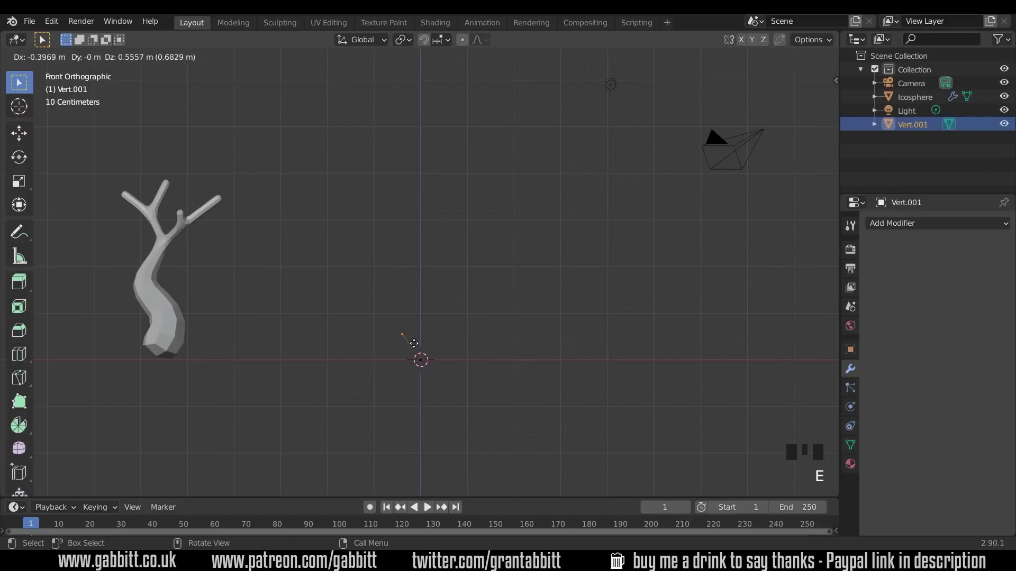
key(e)
key(e)
key(e)
key(e)
key(e)
key(e)
key(e)
key(e)
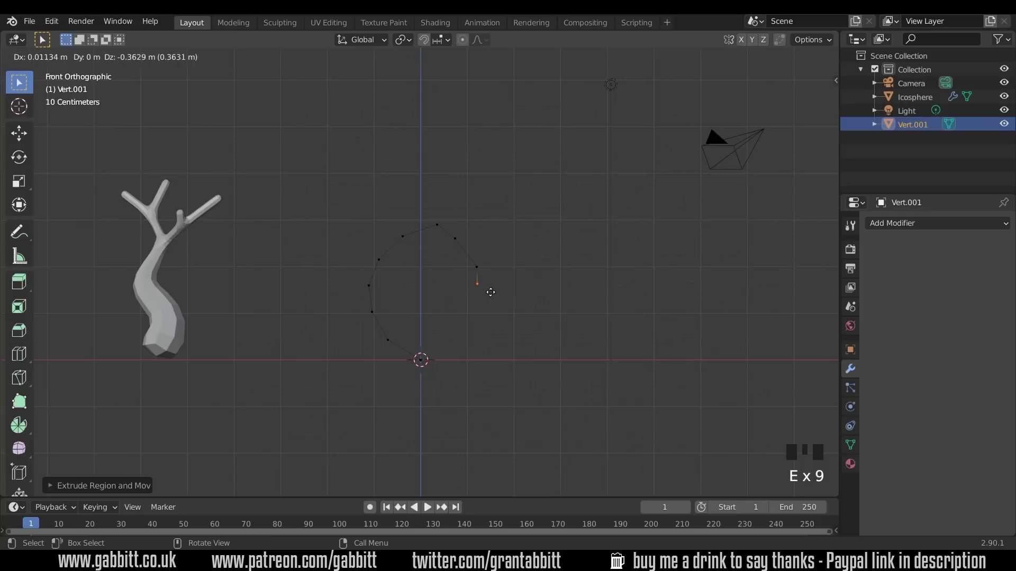
key(e)
key(e)
key(e)
click(442, 312)
key(a)
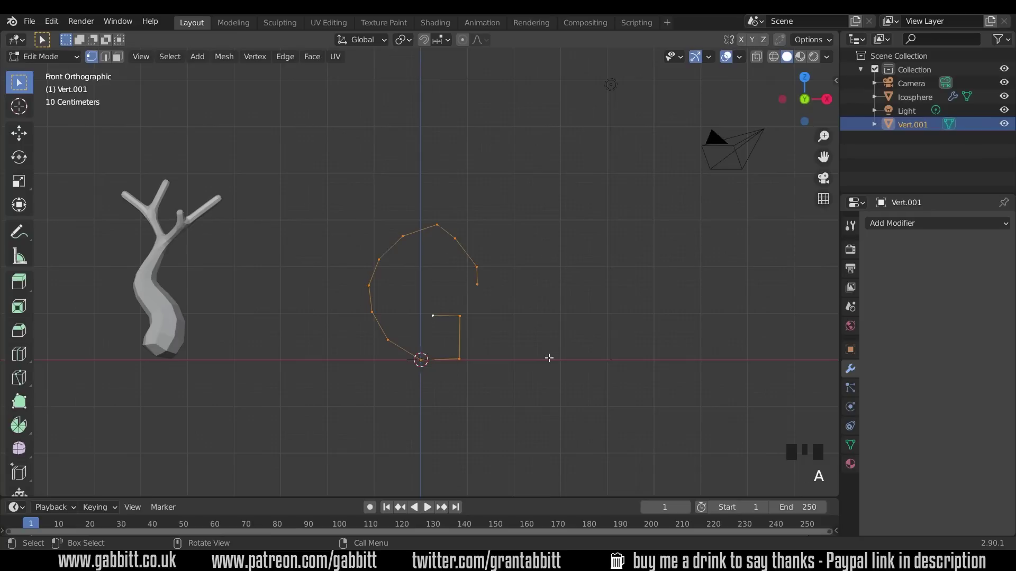
key(KP_3)
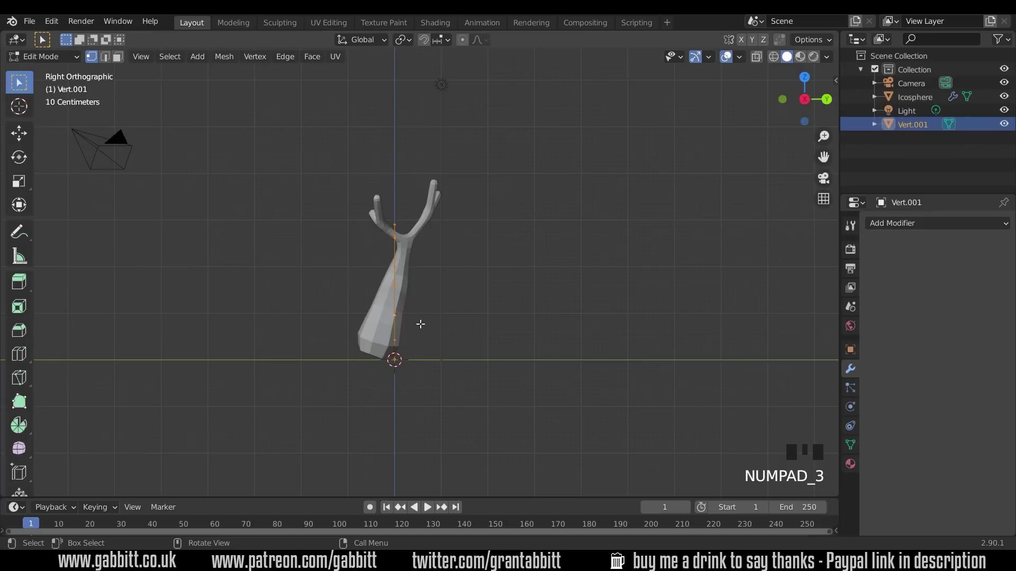
- Extrude the whole G outline about 1 m along the Y axis
key(e)
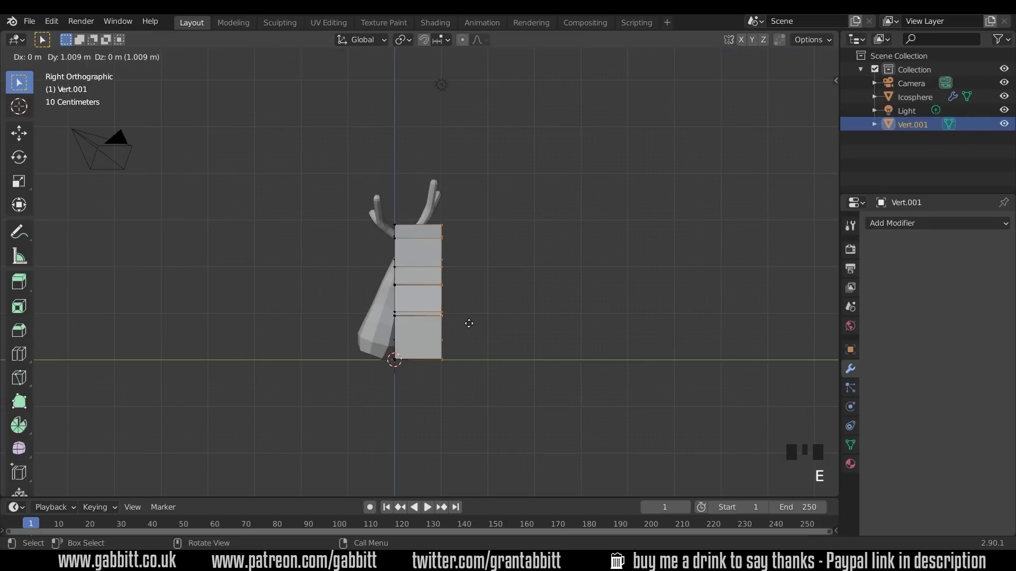
key(y)
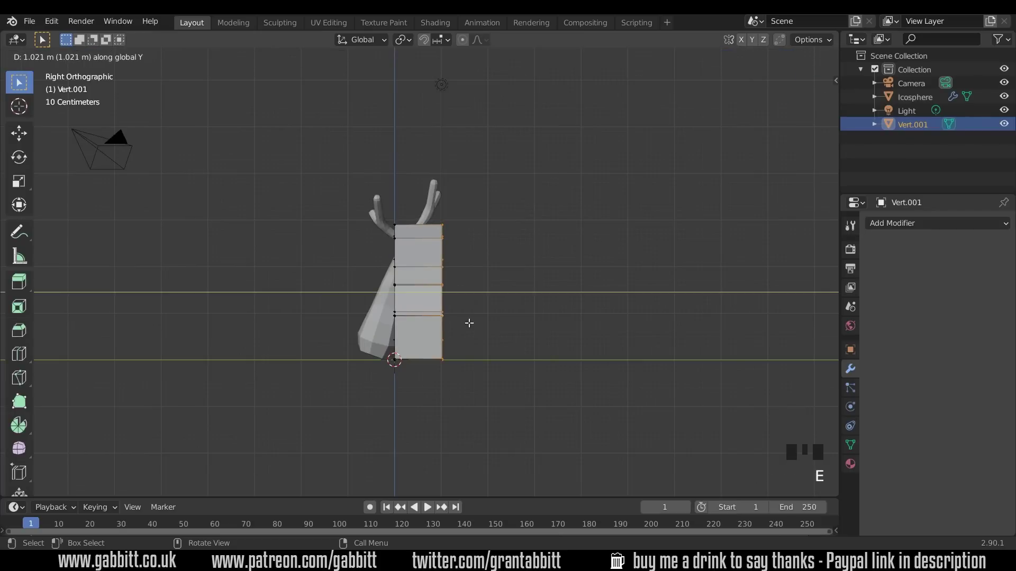
click(469, 322)
middle_drag(469, 322, 522, 337)
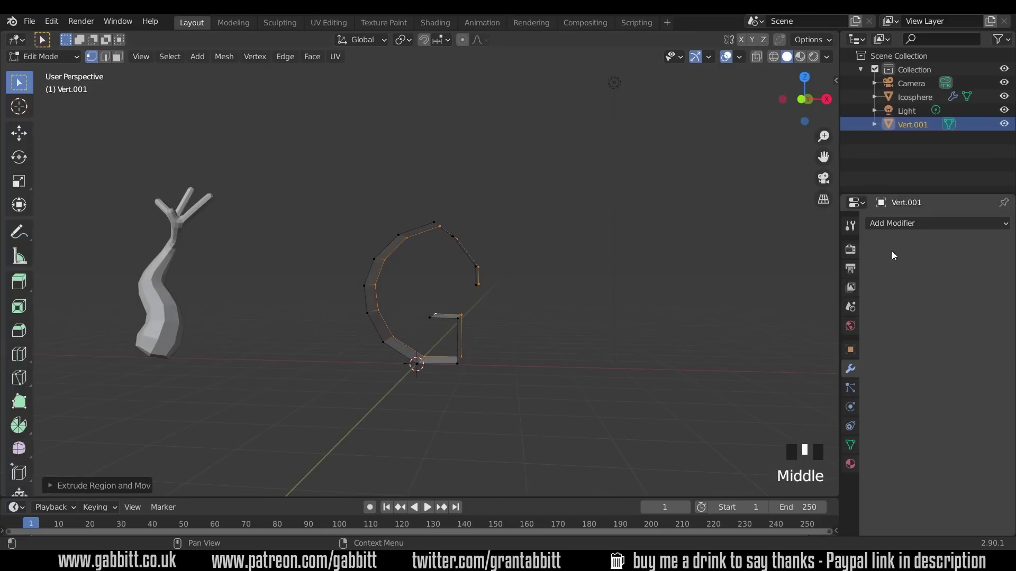
- Add a Solidify modifier to the G with 0.38 m thickness, Offset -1 and Even Thickness enabled
click(908, 224)
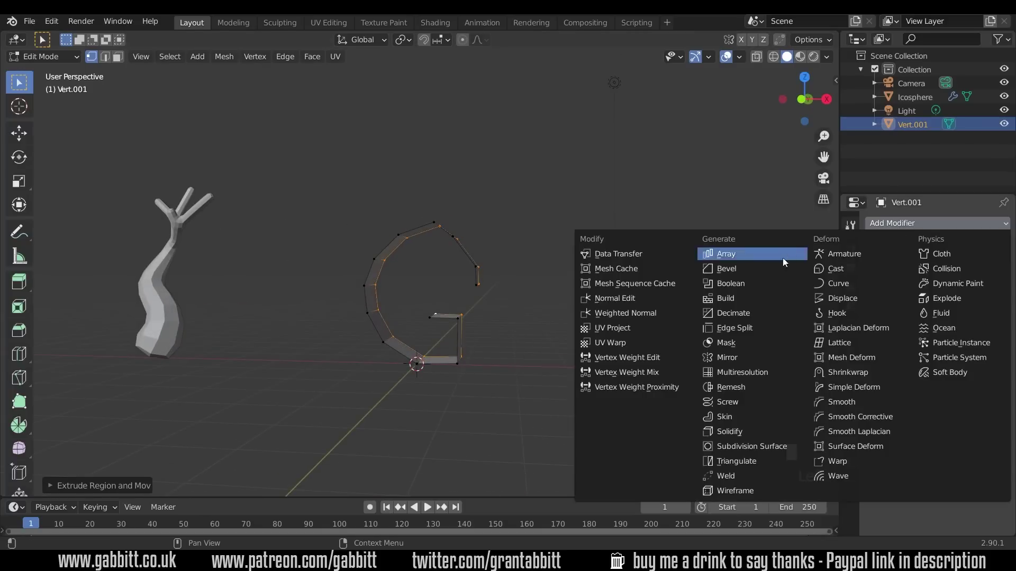
click(743, 435)
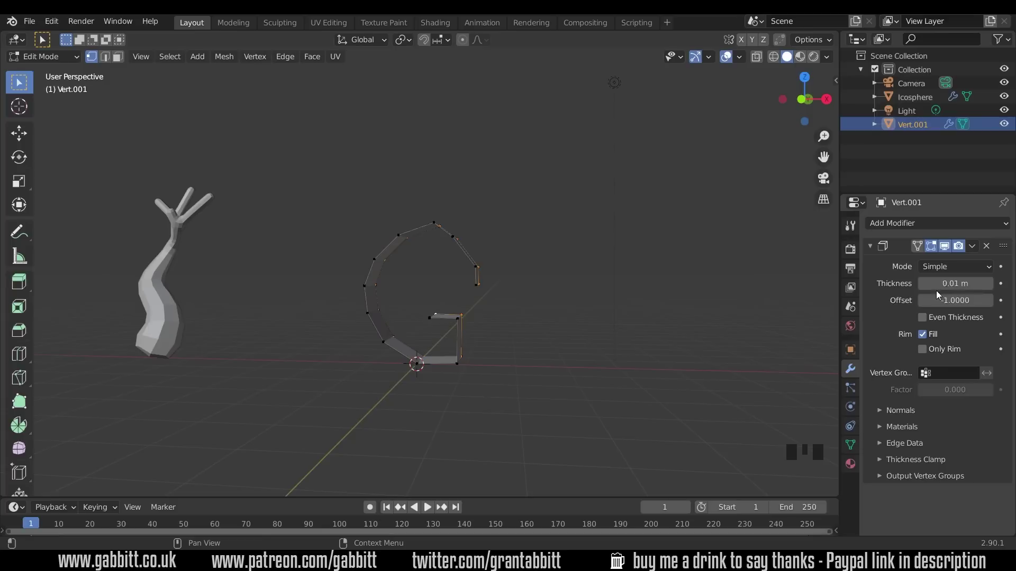
click(936, 289)
drag(955, 283, 961, 283)
middle_drag(535, 296, 564, 297)
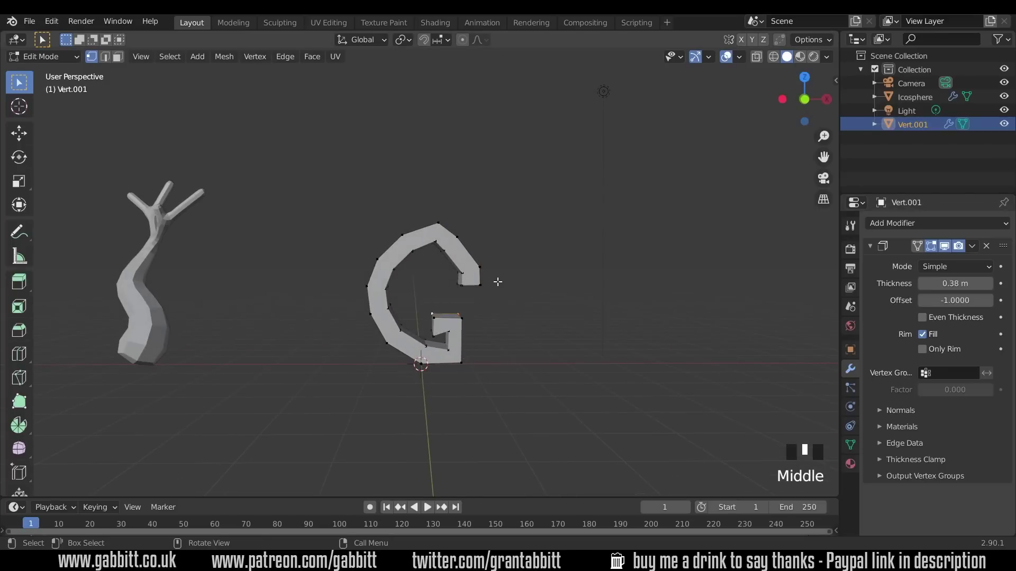
click(921, 318)
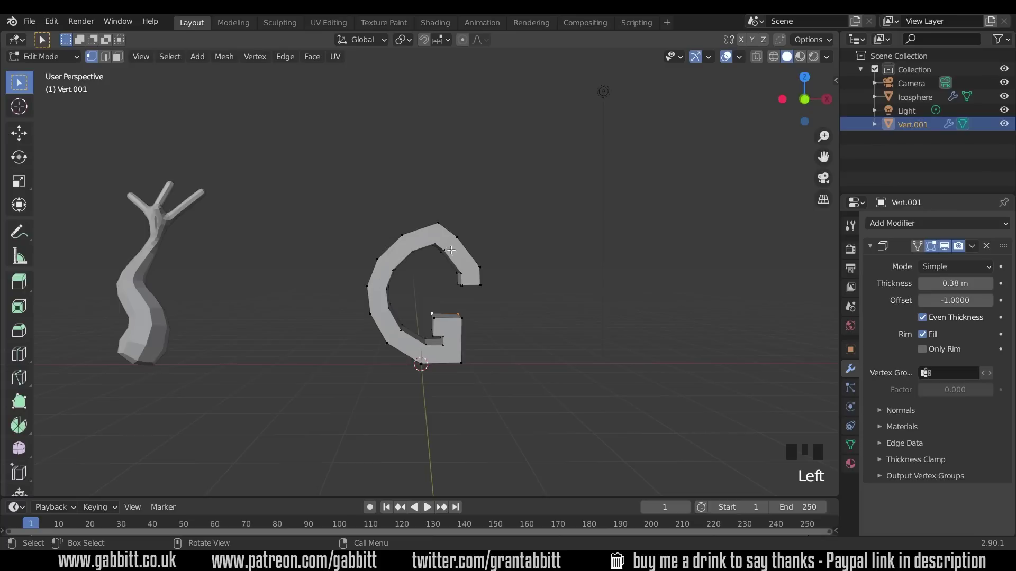
middle_drag(542, 319, 528, 322)
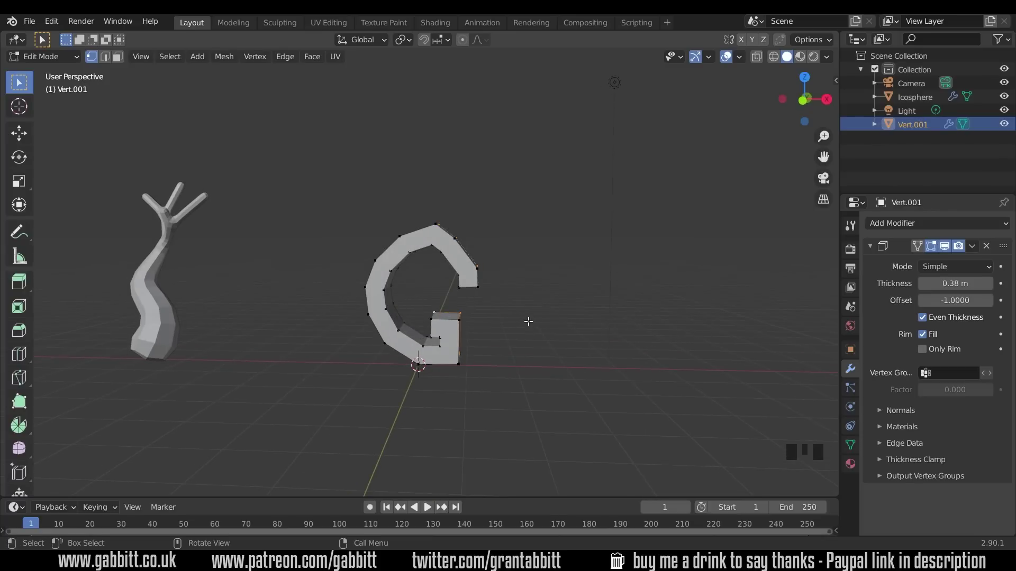